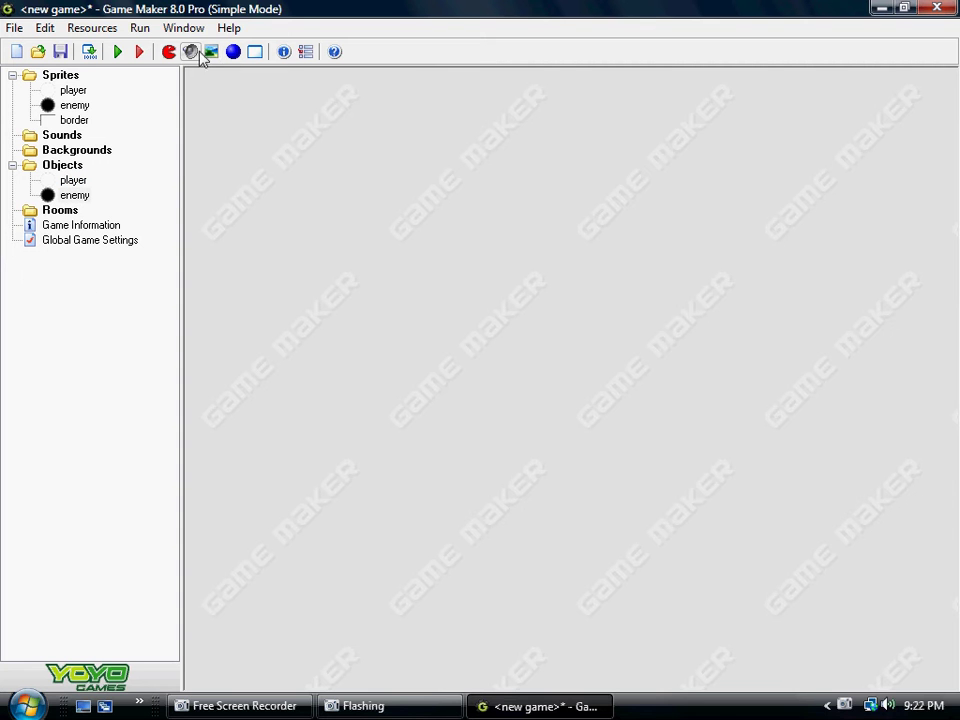
# Step: Create an object named 'border' that uses the border sprite and save it
pyautogui.click(233, 52)
pyautogui.moveTo(491, 289); pyautogui.dragTo(207, 164)
pyautogui.write('border')
pyautogui.click(368, 204)
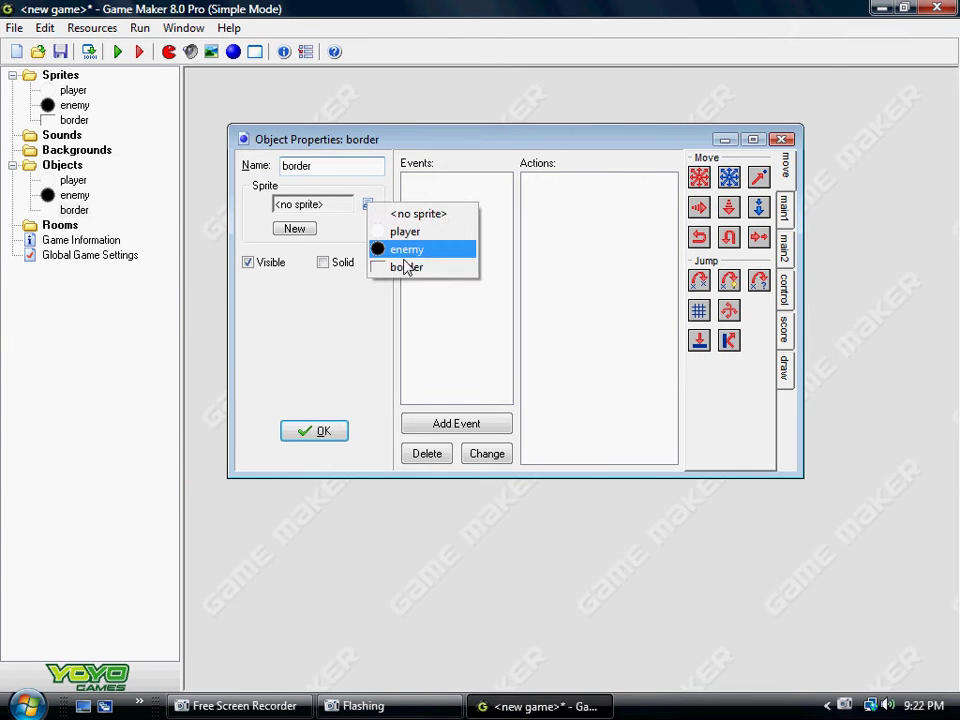
pyautogui.click(396, 268)
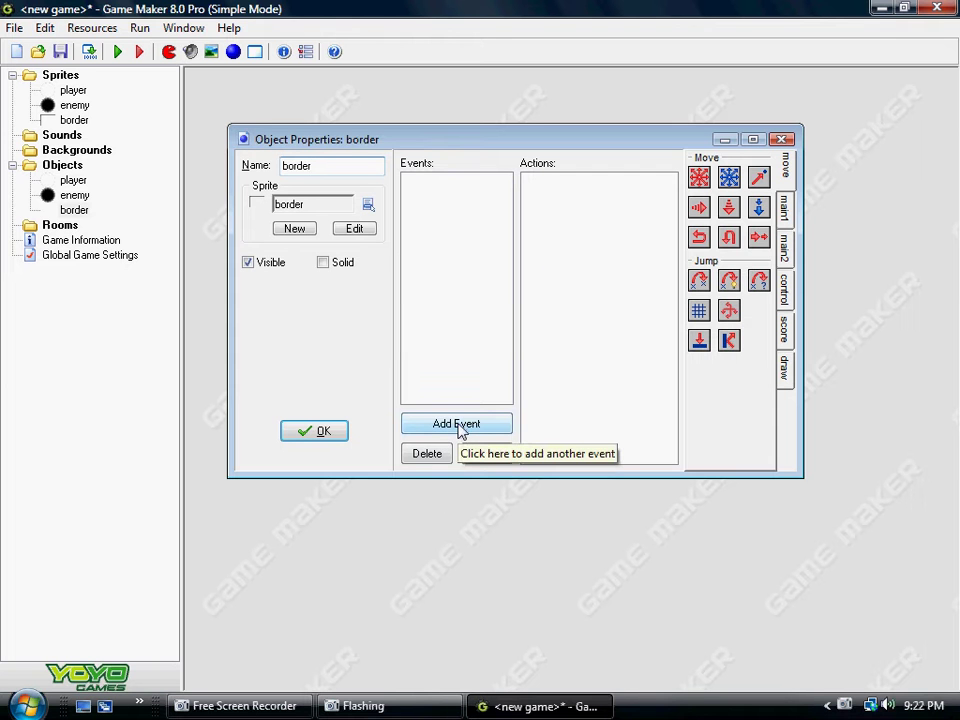
pyautogui.moveTo(390, 146)
pyautogui.mouseDown()
pyautogui.moveTo(371, 171)
pyautogui.moveTo(390, 158)
pyautogui.moveTo(390, 123)
pyautogui.mouseUp()
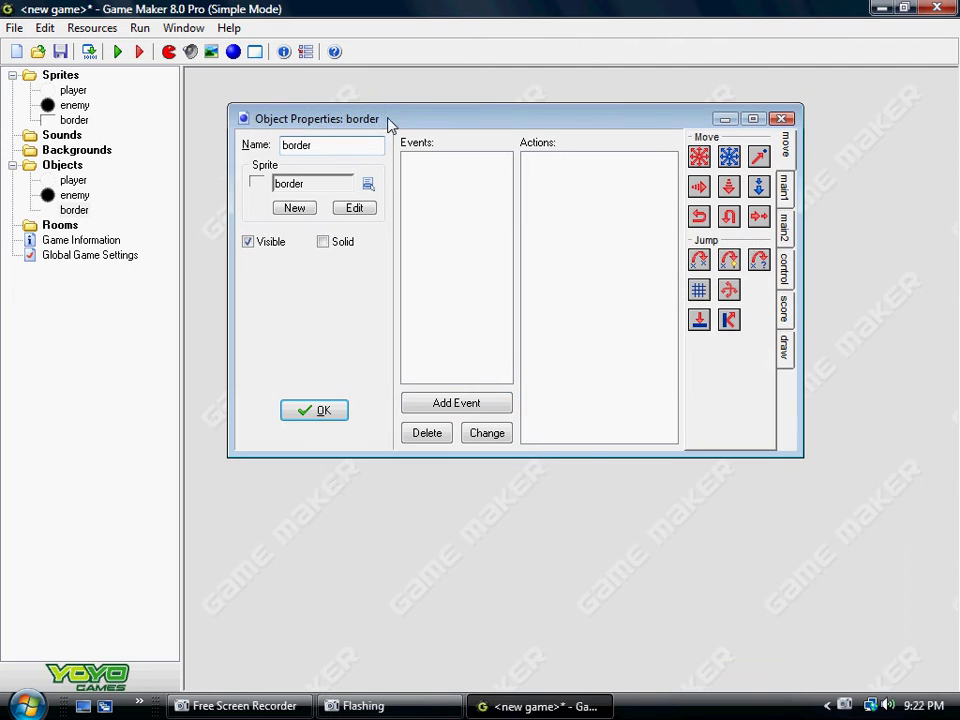
pyautogui.click(316, 414)
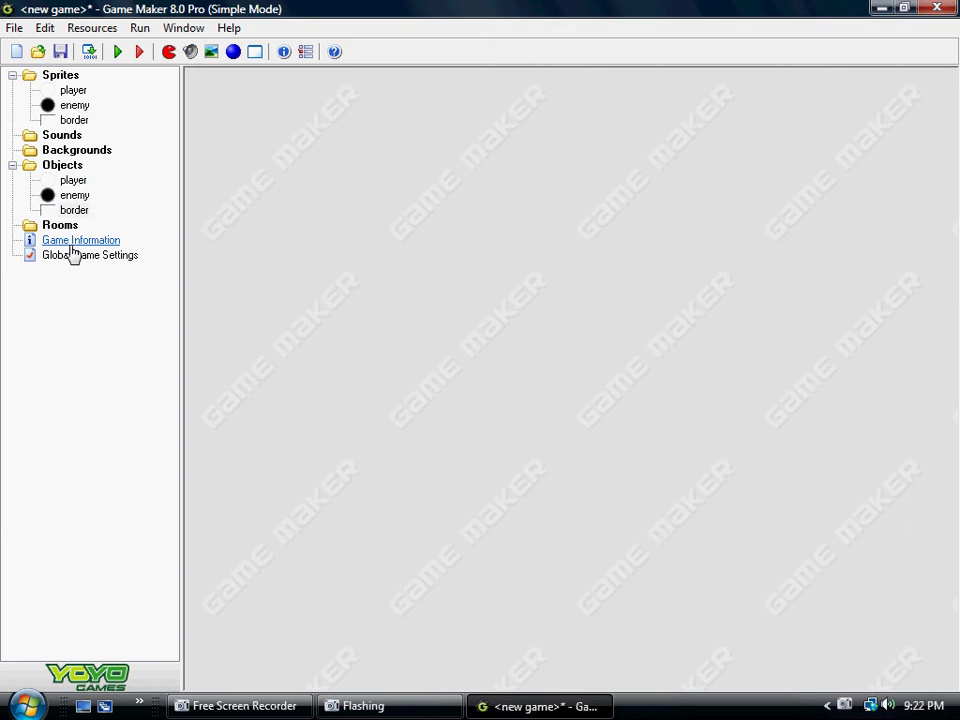
# Step: Add a collision-with-border event to the player object
pyautogui.doubleClick(75, 183)
pyautogui.moveTo(452, 86); pyautogui.dragTo(485, 130)
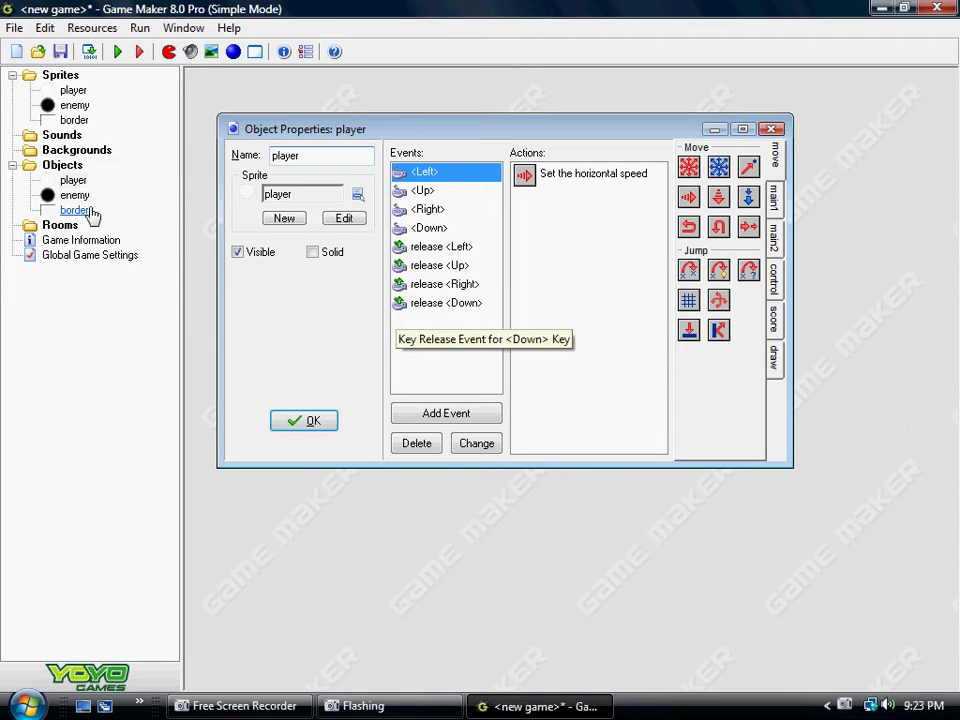
pyautogui.click(470, 414)
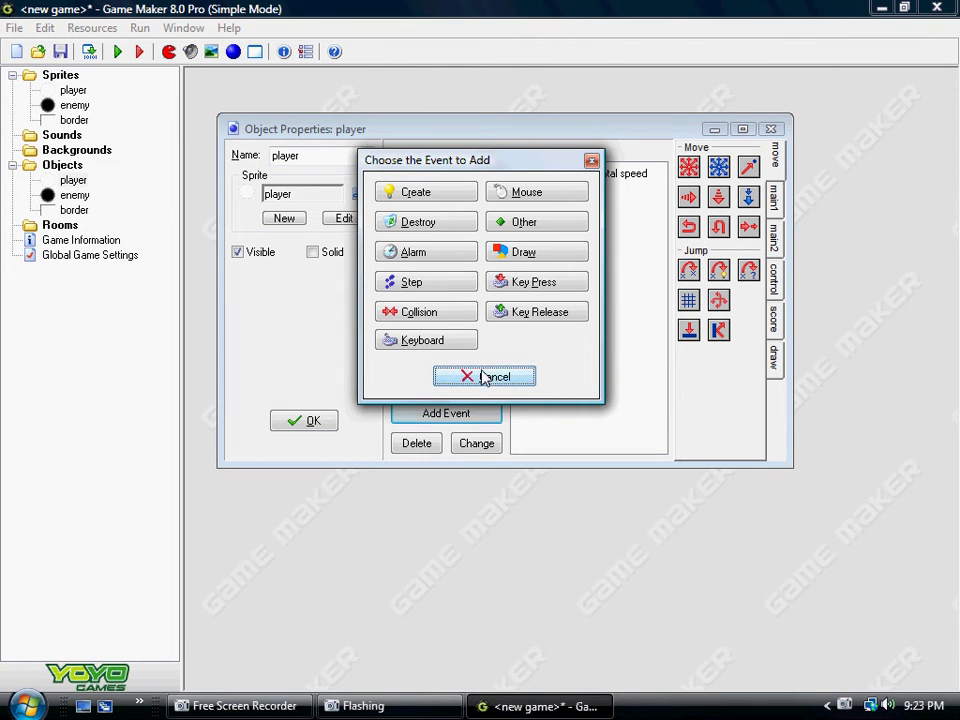
pyautogui.click(434, 318)
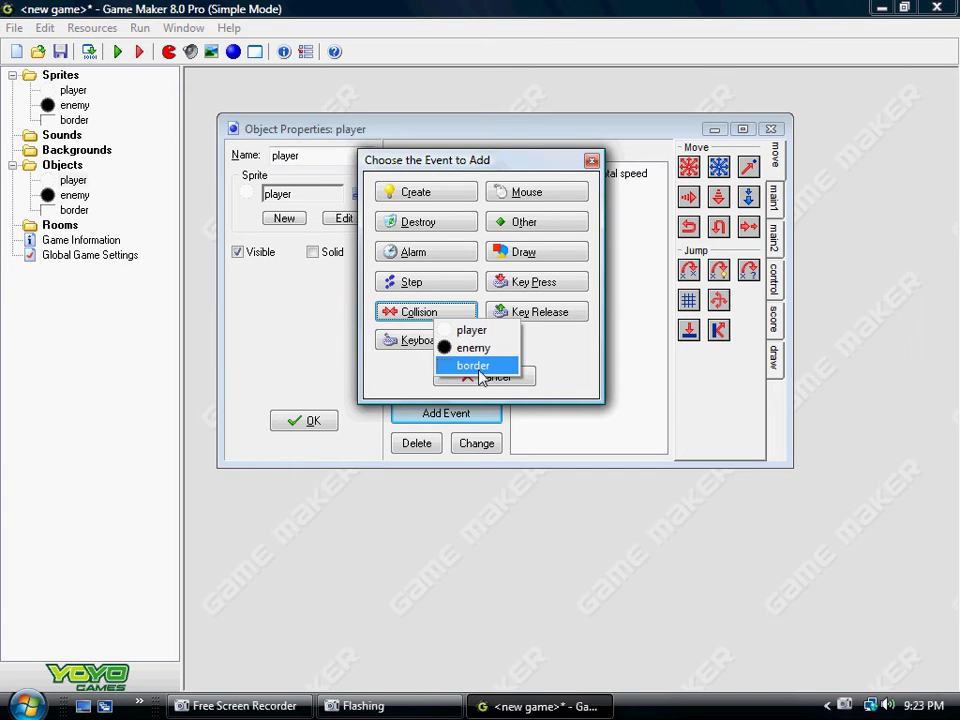
pyautogui.click(478, 366)
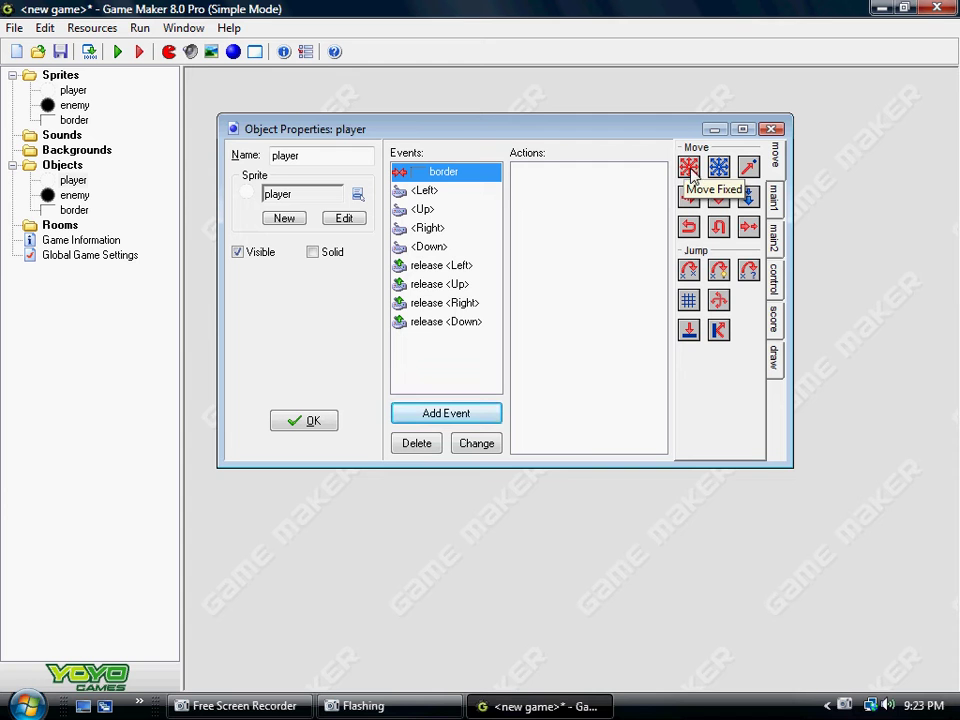
# Step: Give that event a Move Fixed stop action with the speed cleared, then close the player
pyautogui.moveTo(690, 172); pyautogui.dragTo(618, 260)
pyautogui.moveTo(575, 188); pyautogui.dragTo(559, 201)
pyautogui.click(463, 290)
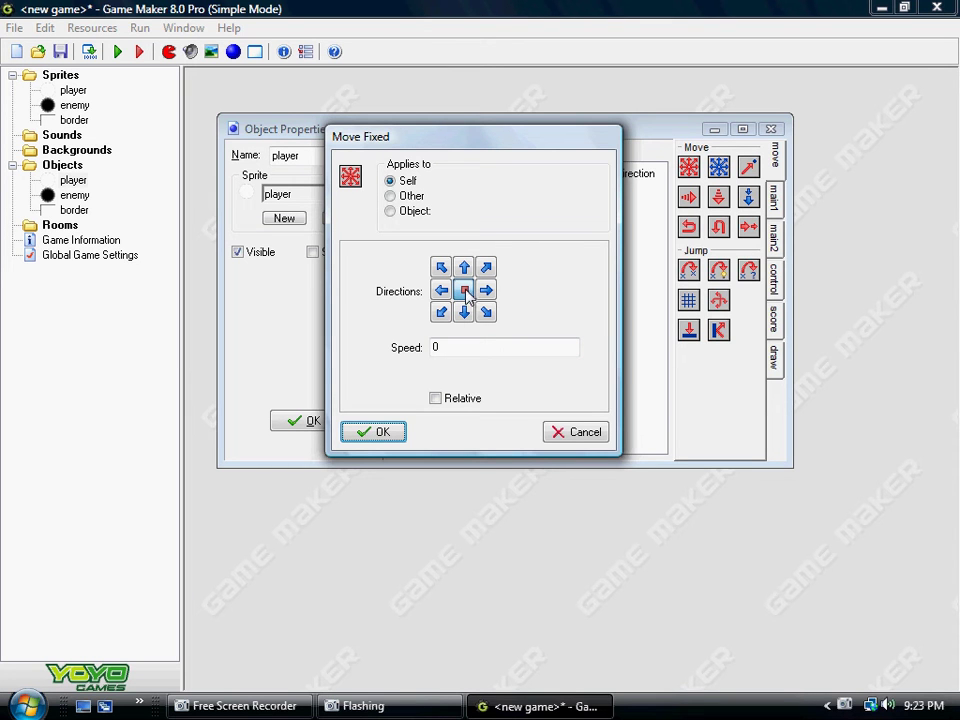
pyautogui.moveTo(451, 347); pyautogui.dragTo(373, 358)
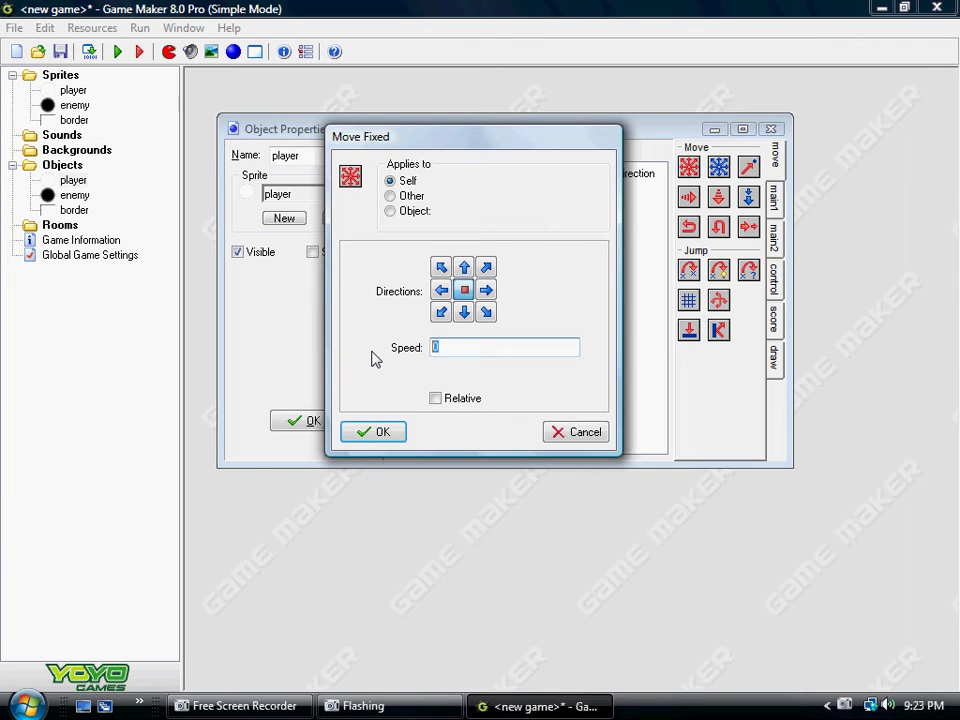
pyautogui.write('1029240978234')
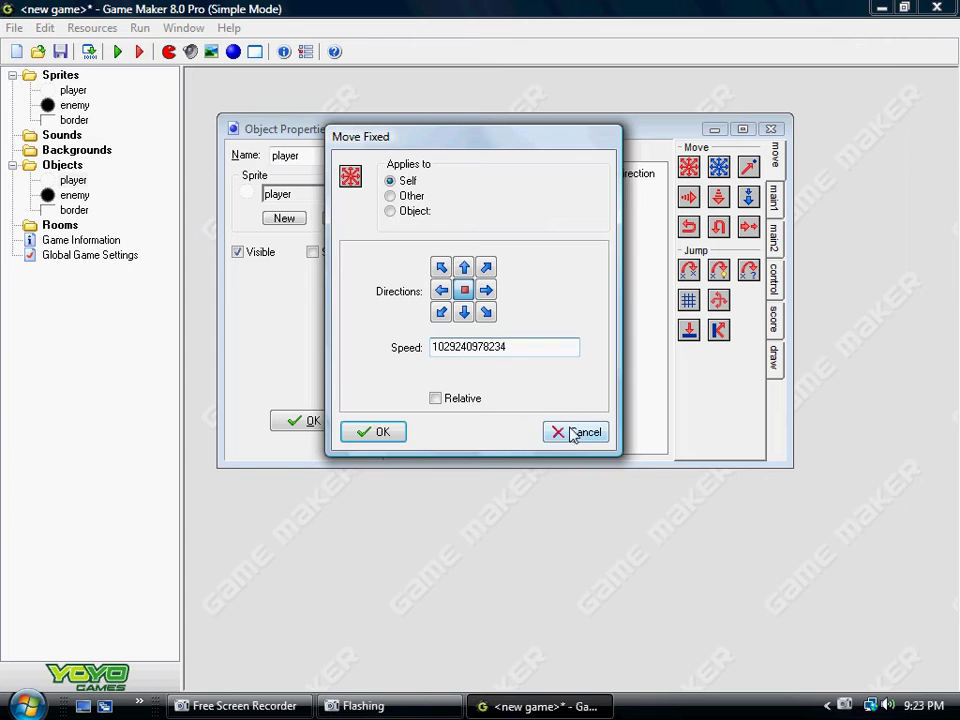
pyautogui.moveTo(440, 347); pyautogui.dragTo(49, 347)
pyautogui.click(572, 347)
pyautogui.press('Delete')
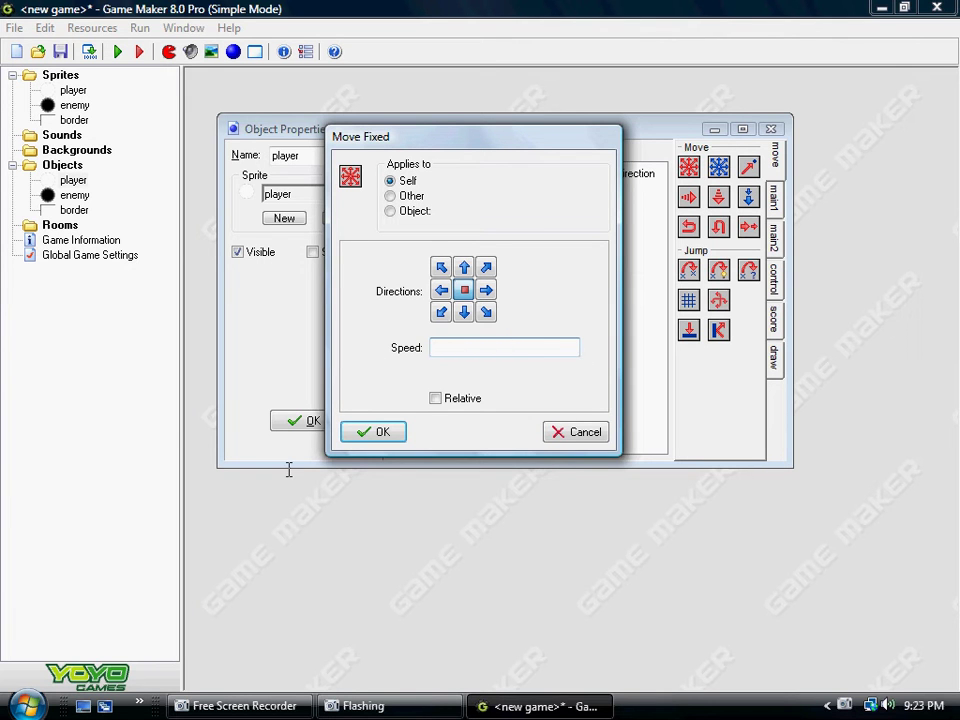
pyautogui.click(372, 432)
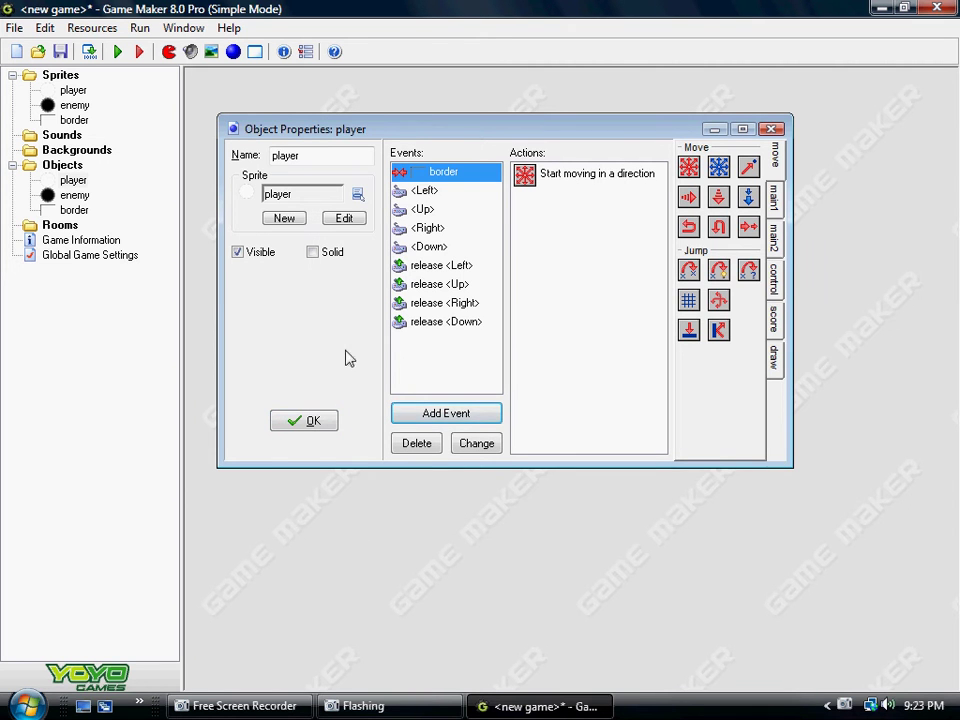
pyautogui.click(287, 428)
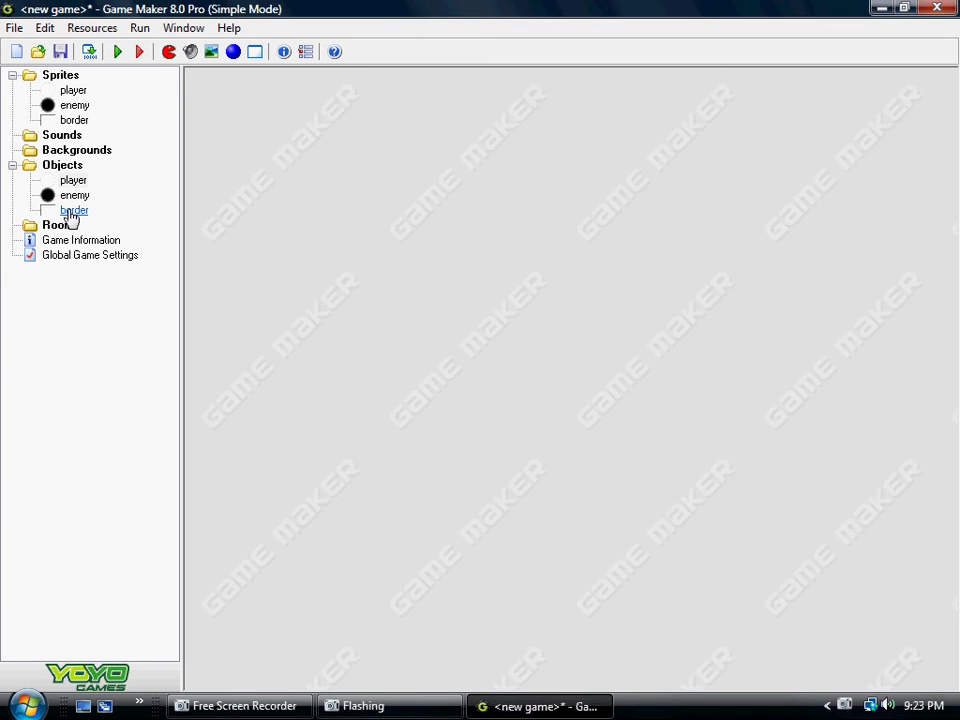
# Step: Tick Solid on the border object and confirm
pyautogui.doubleClick(74, 211)
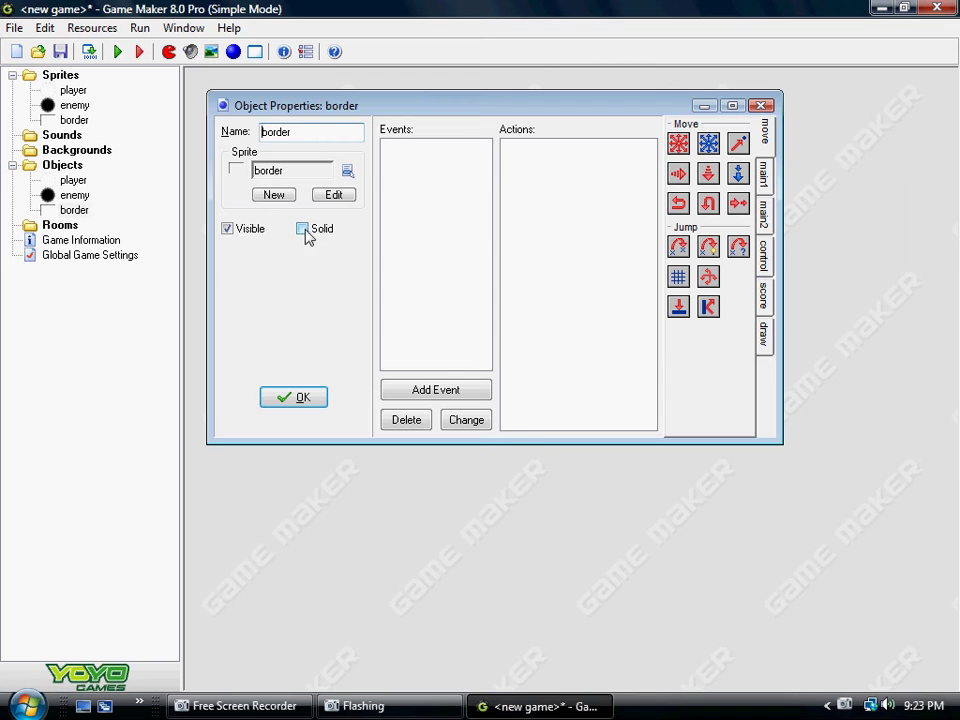
pyautogui.click(302, 229)
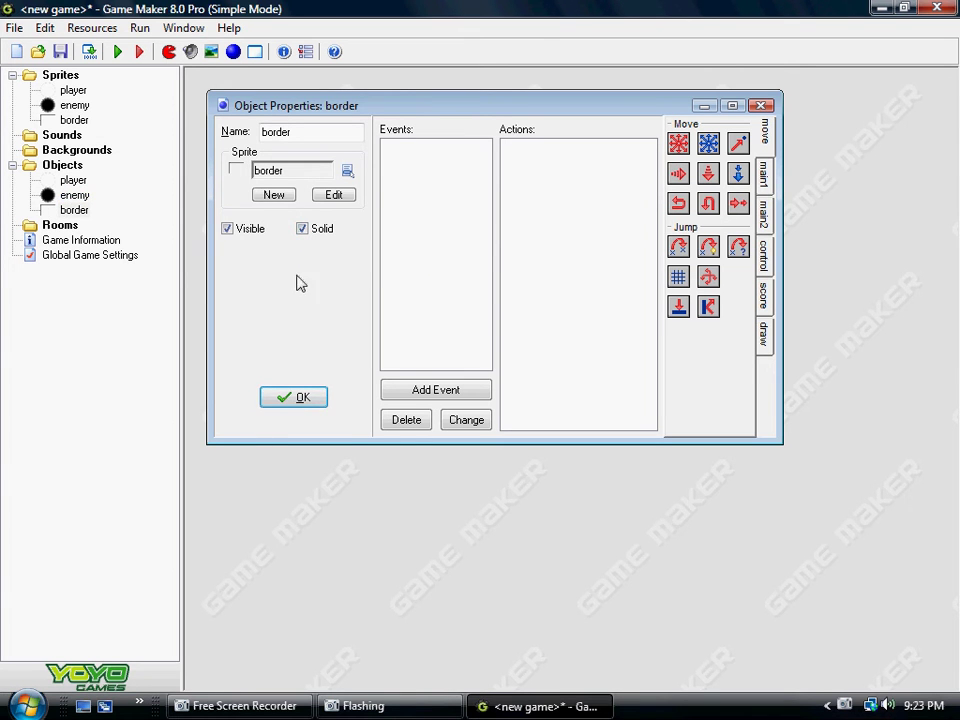
pyautogui.click(285, 398)
# Step: Reopen the player object and review its existing stop-moving action
pyautogui.doubleClick(68, 181)
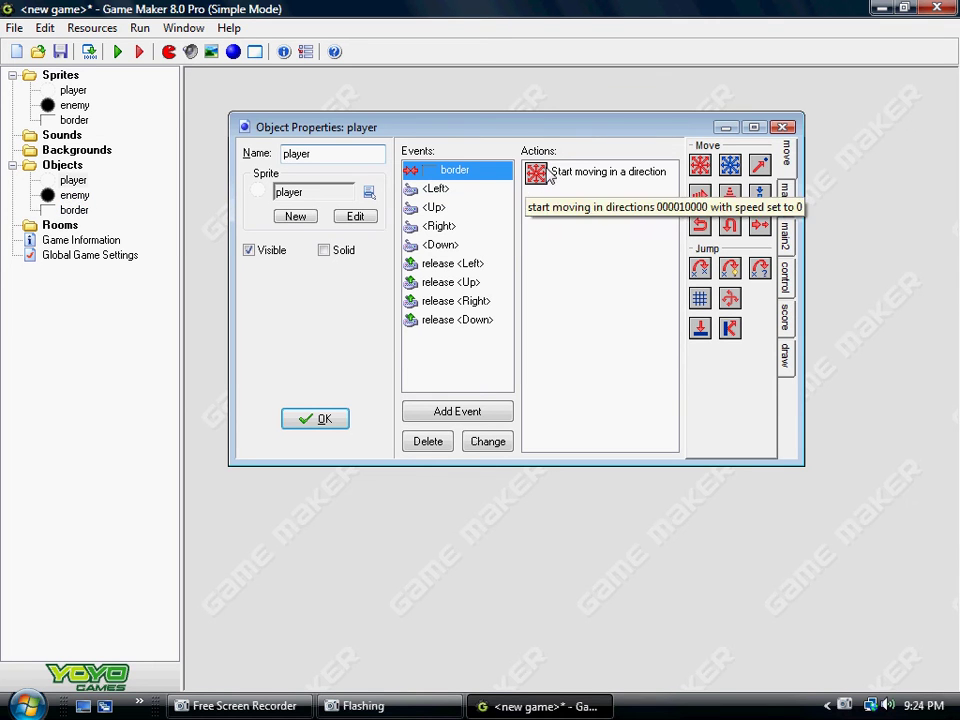
pyautogui.click(600, 173)
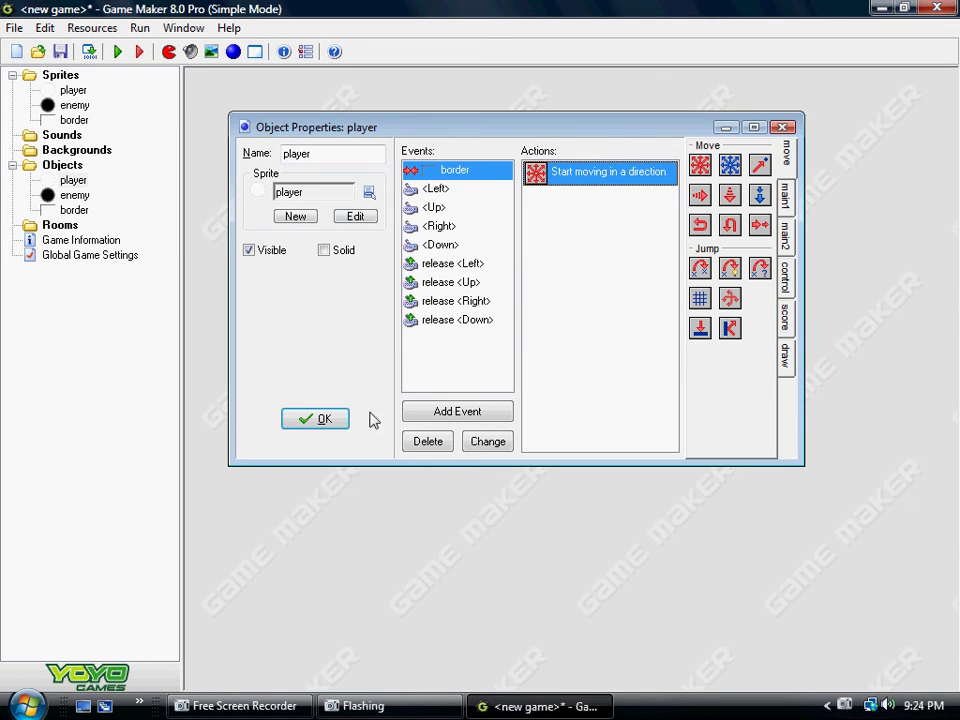
pyautogui.click(482, 422)
# Step: Add a collision-with-enemy event to the player and show the main2 actions
pyautogui.click(427, 314)
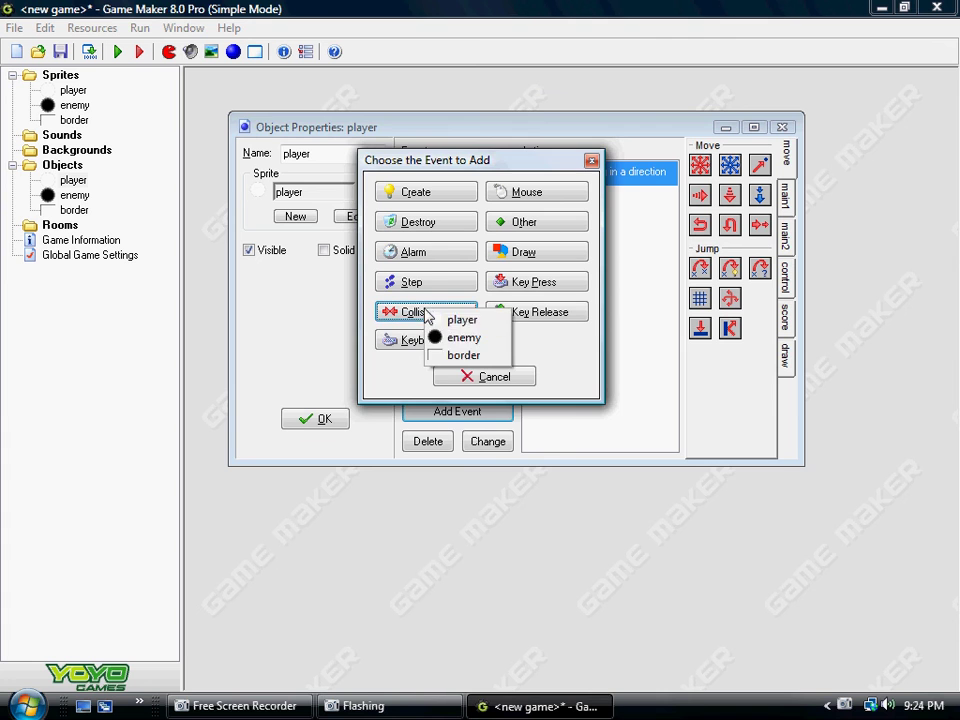
pyautogui.click(459, 340)
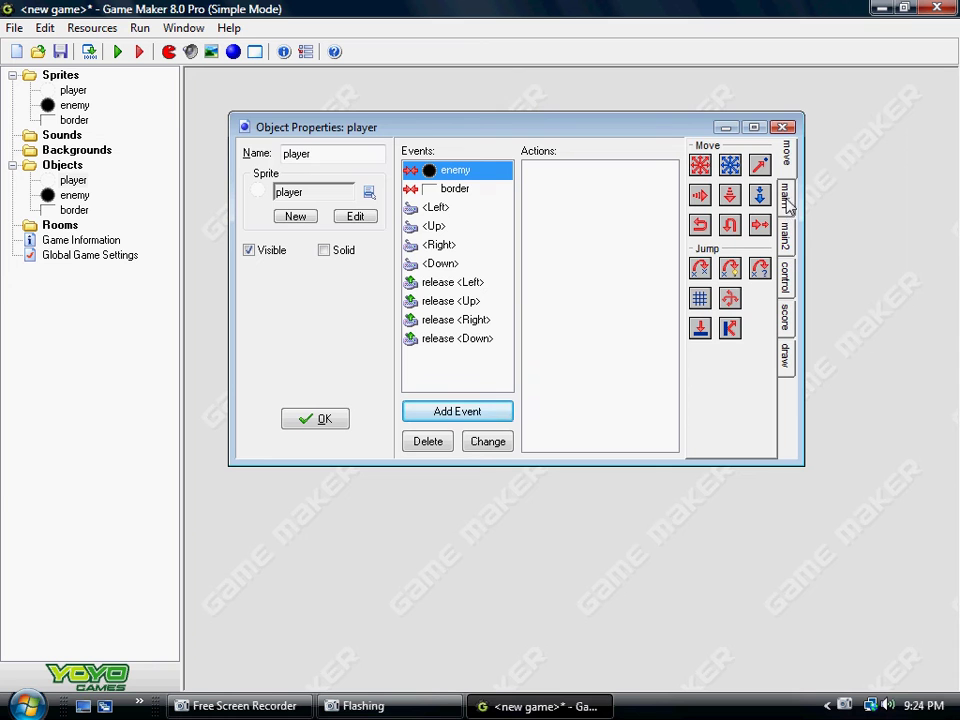
pyautogui.click(790, 203)
pyautogui.click(789, 242)
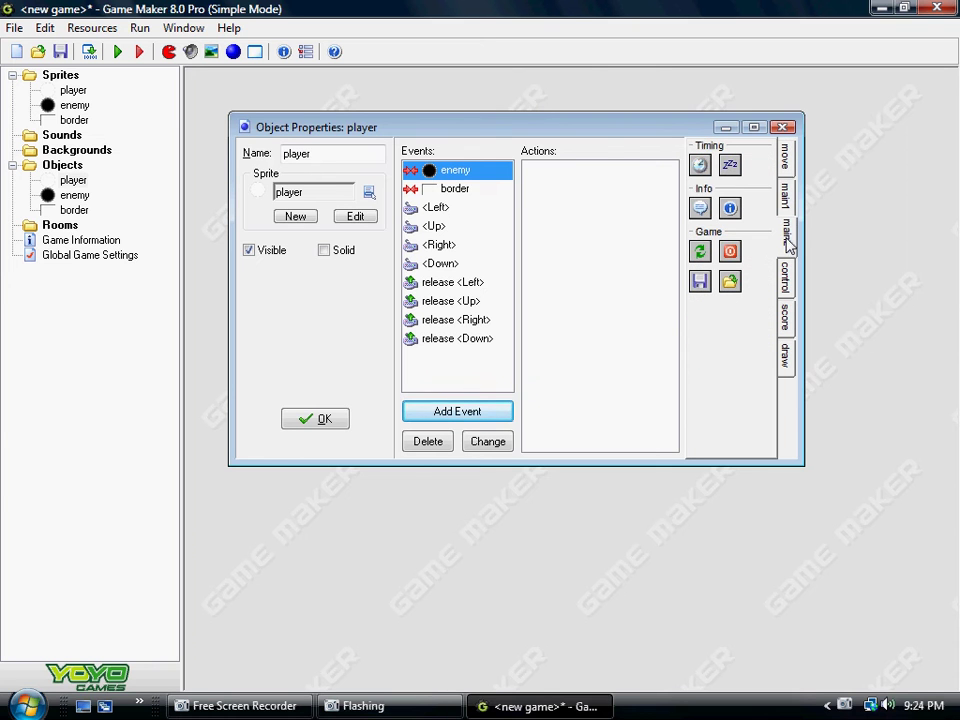
pyautogui.click(758, 128)
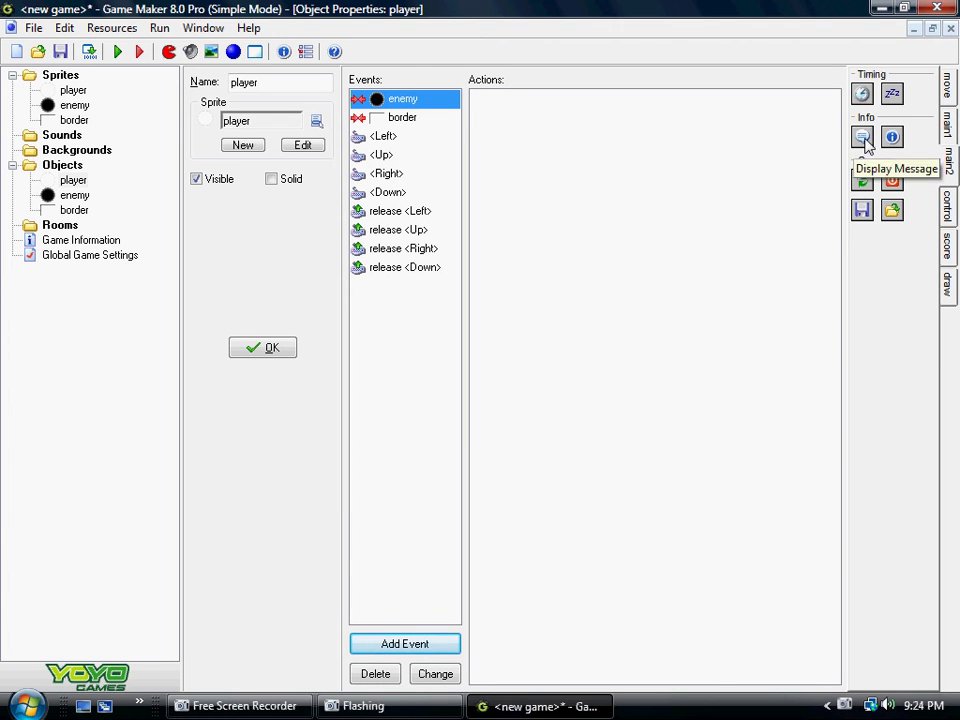
# Step: Add a Display Message action followed by End Game, then close the player
pyautogui.moveTo(862, 140); pyautogui.dragTo(623, 189)
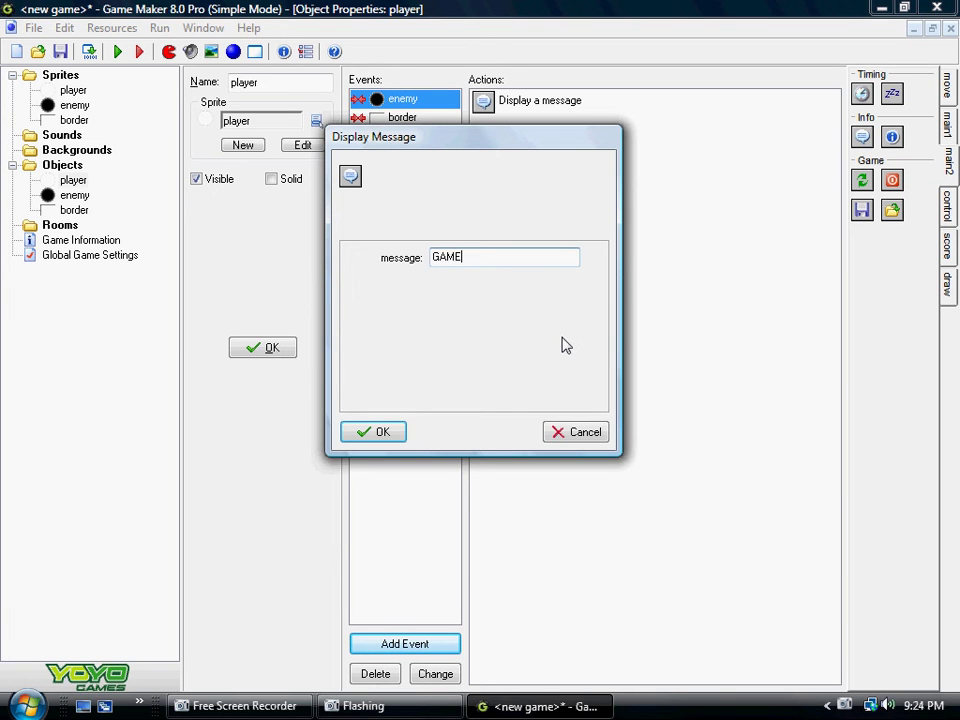
pyautogui.click(370, 434)
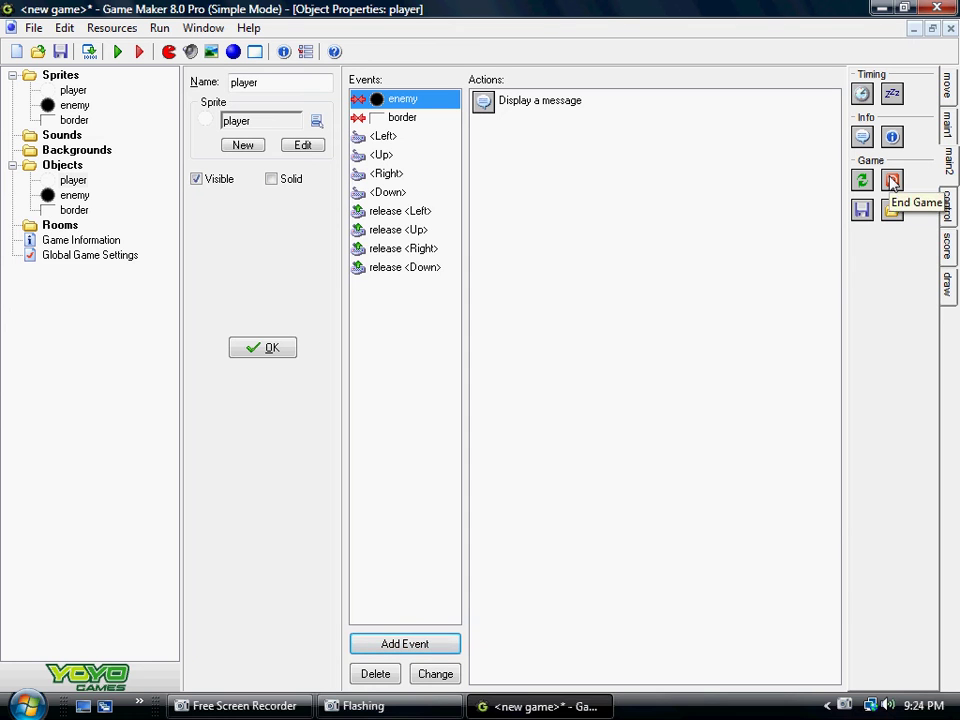
pyautogui.moveTo(893, 181); pyautogui.dragTo(656, 190)
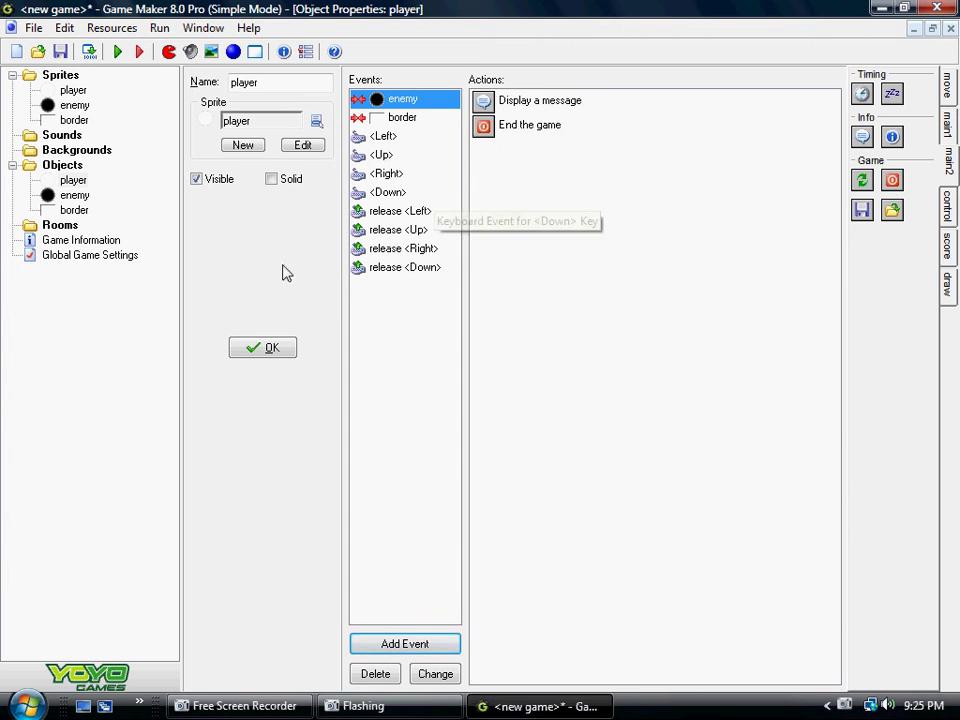
pyautogui.click(244, 347)
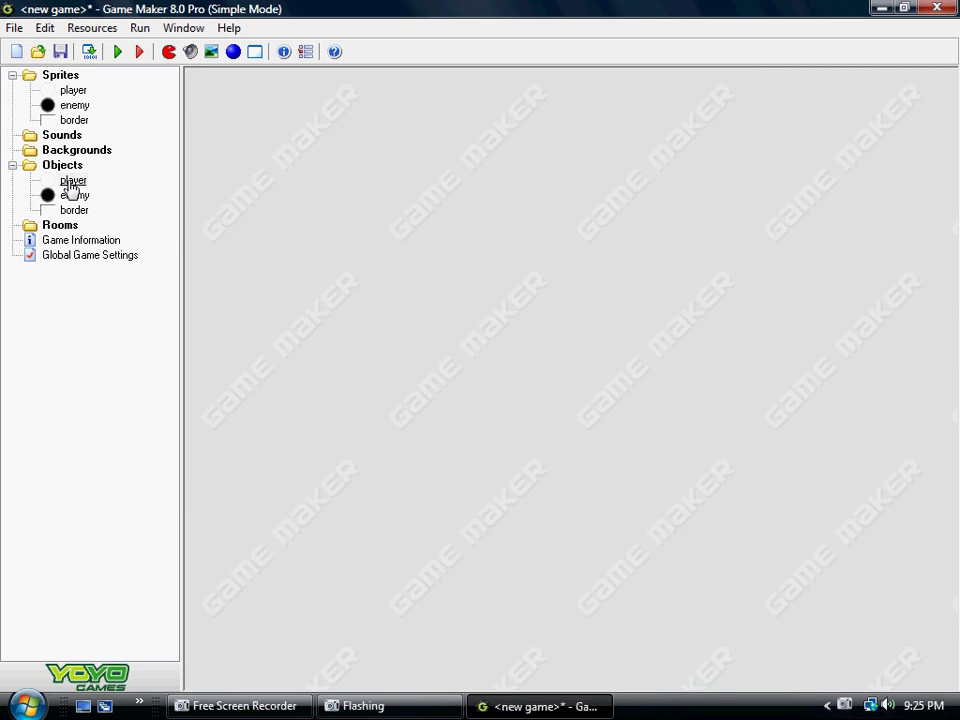
pyautogui.click(62, 135)
pyautogui.doubleClick(74, 182)
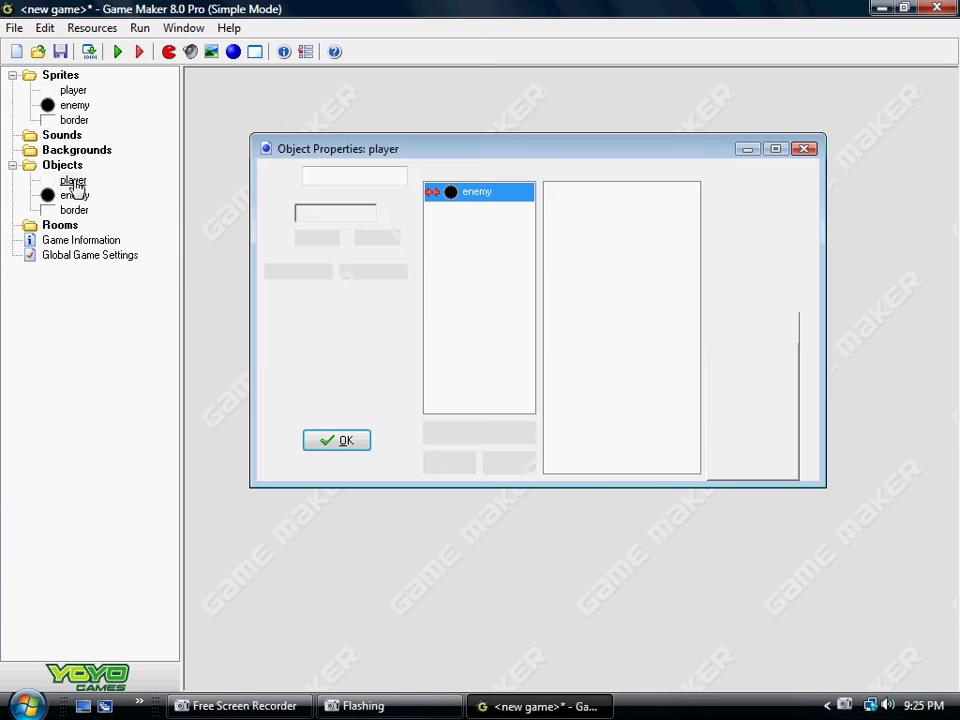
pyautogui.click(340, 440)
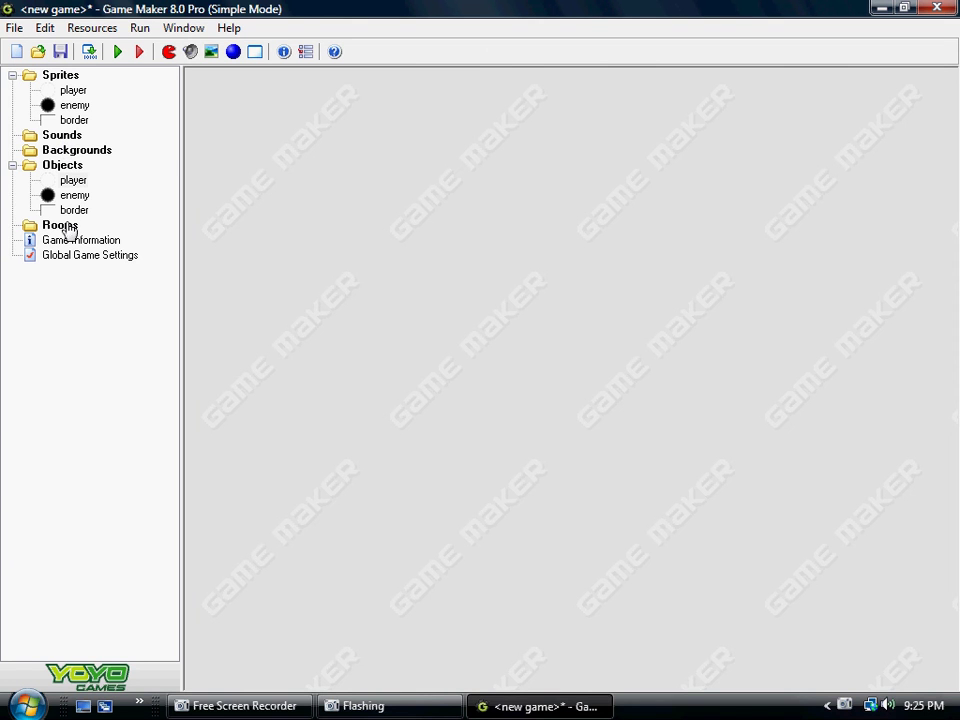
pyautogui.doubleClick(68, 182)
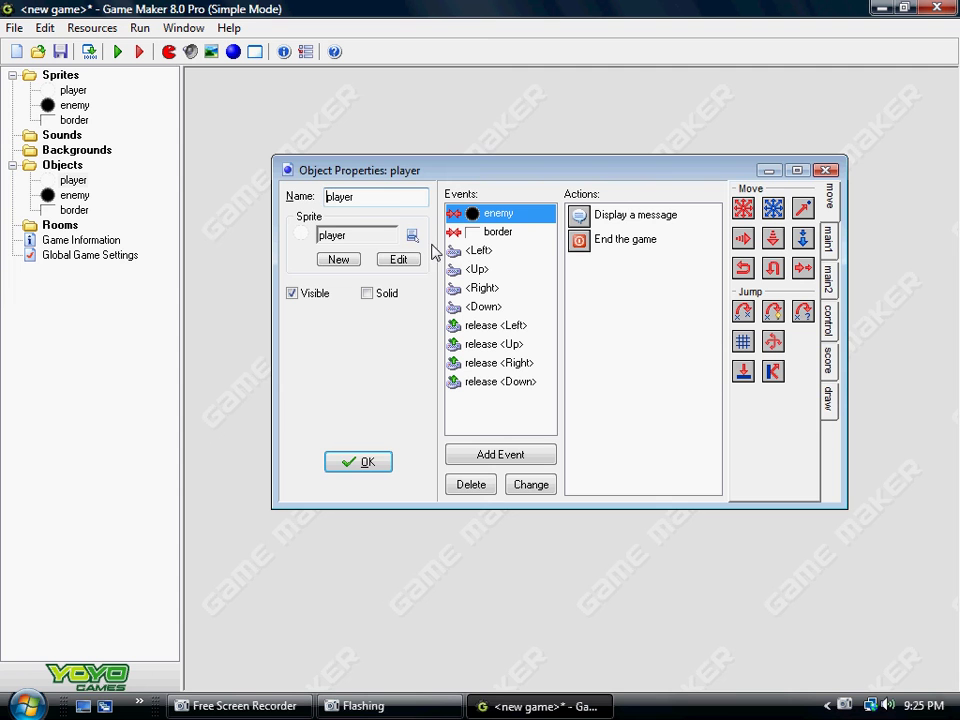
pyautogui.click(353, 463)
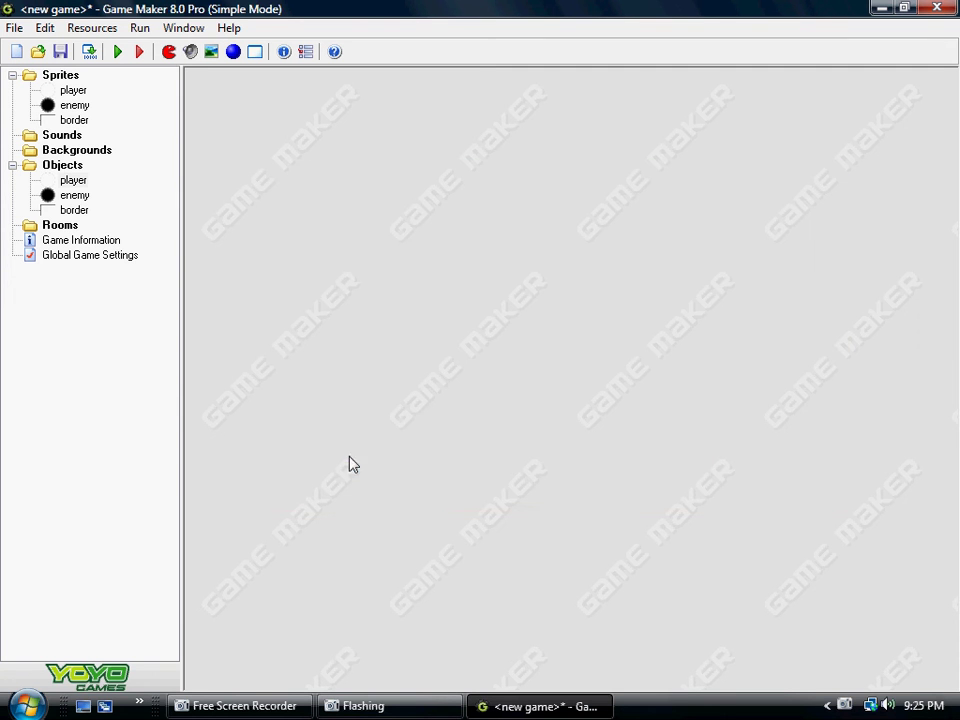
pyautogui.doubleClick(75, 182)
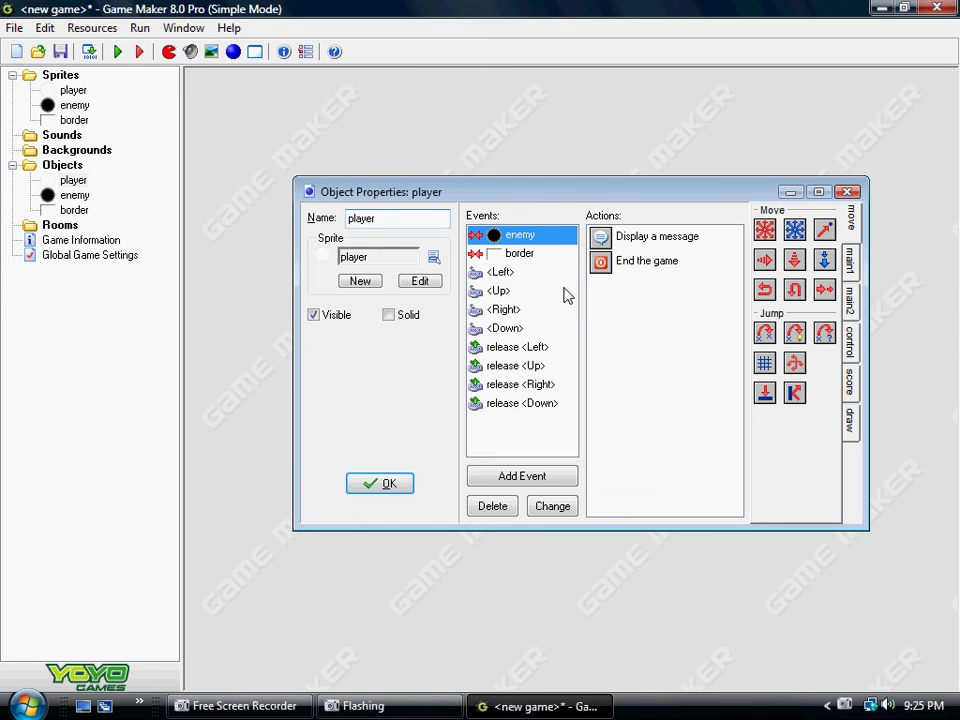
pyautogui.click(380, 484)
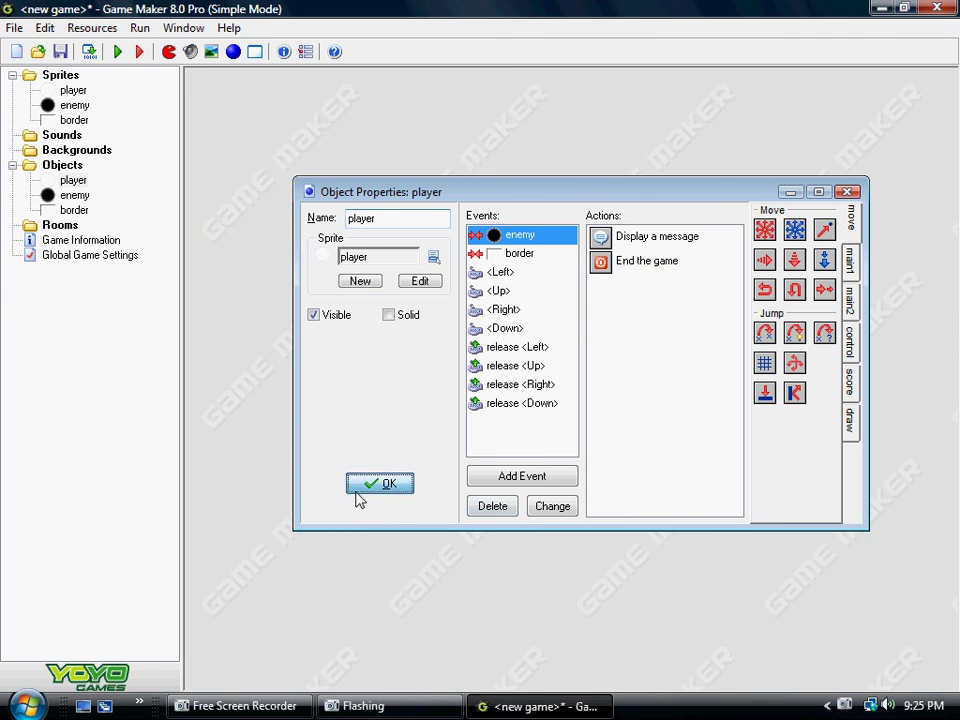
# Step: Open the enemy object and add a collision-with-border event
pyautogui.click(80, 196)
pyautogui.doubleClick(80, 196)
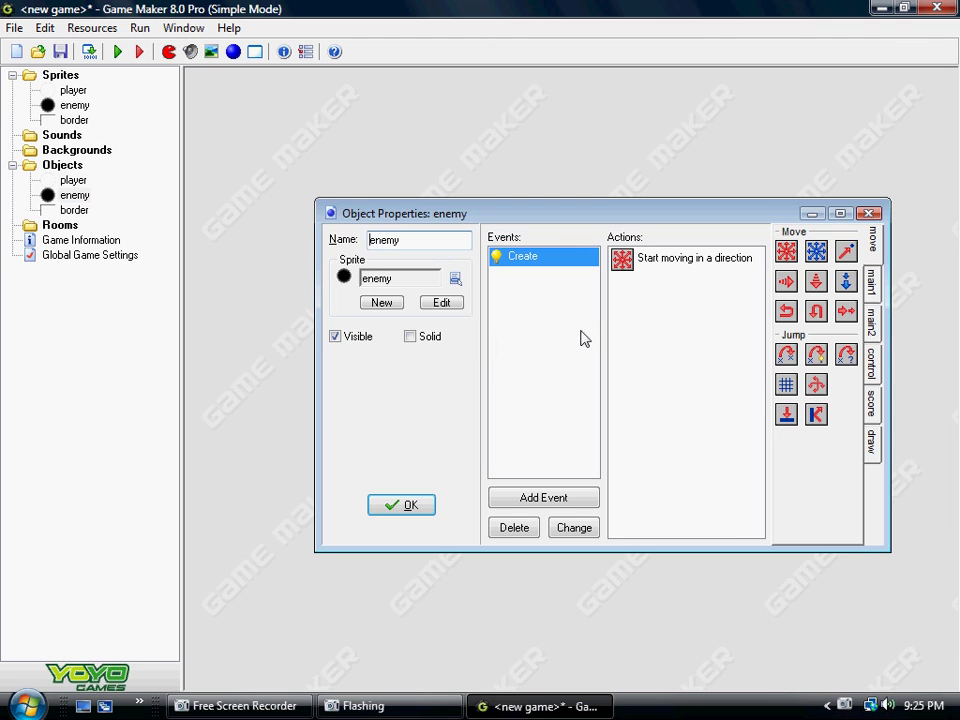
pyautogui.click(575, 498)
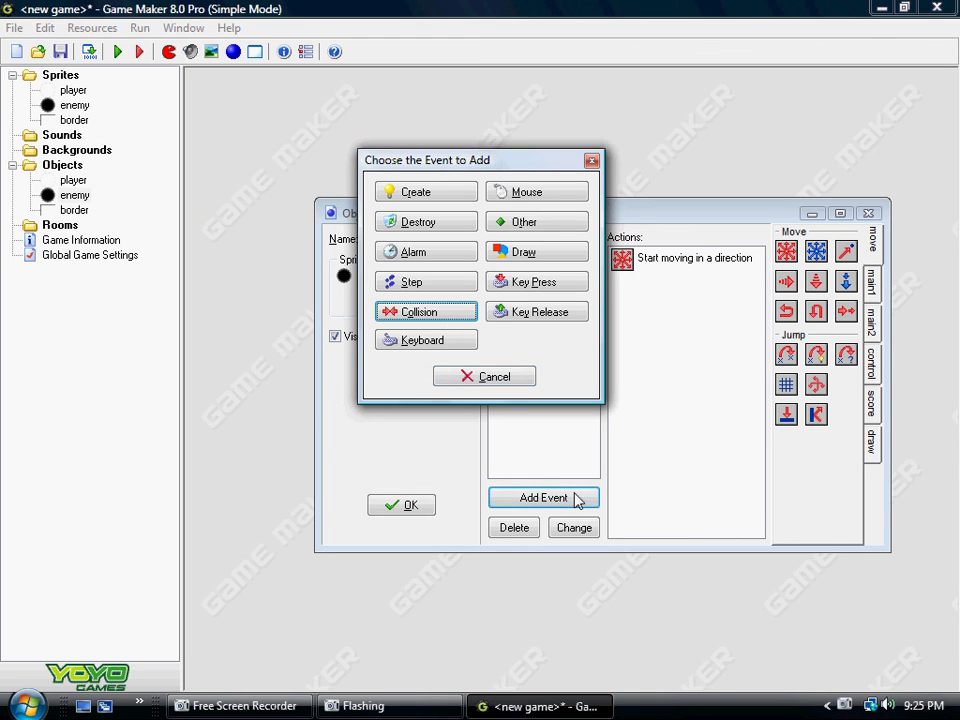
pyautogui.click(452, 315)
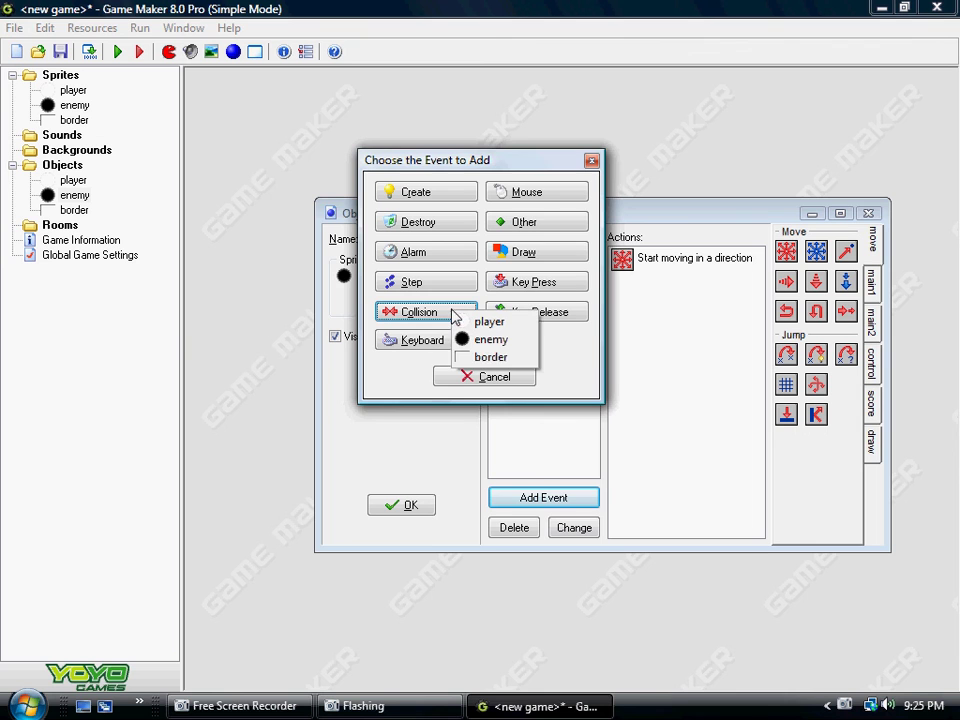
pyautogui.click(490, 358)
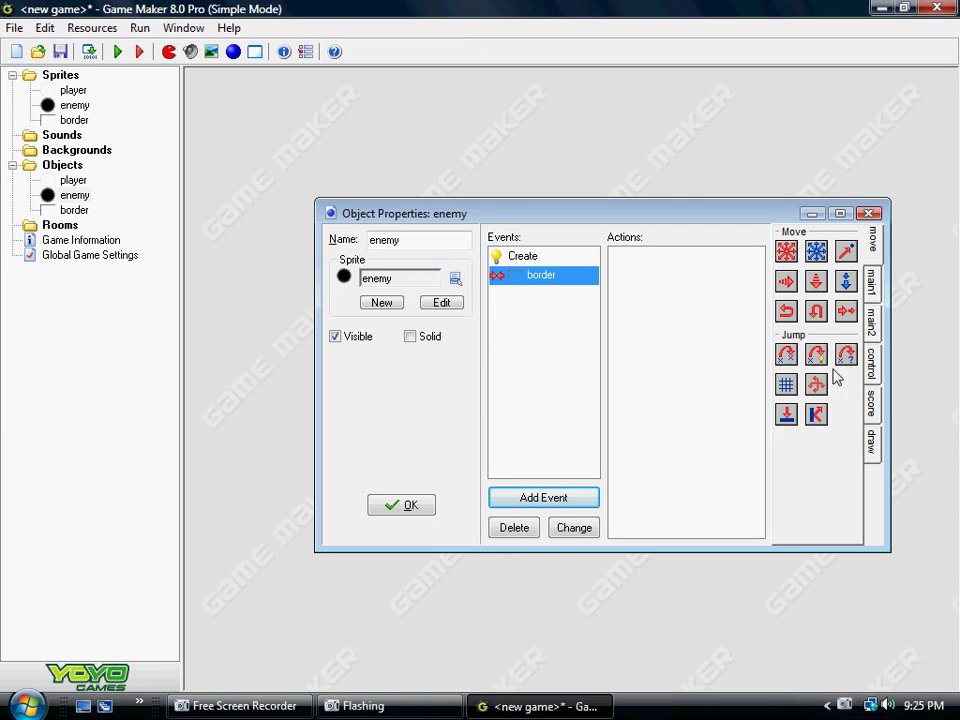
# Step: Add a Bounce action set to precise for the border collision
pyautogui.moveTo(816, 414); pyautogui.dragTo(681, 326)
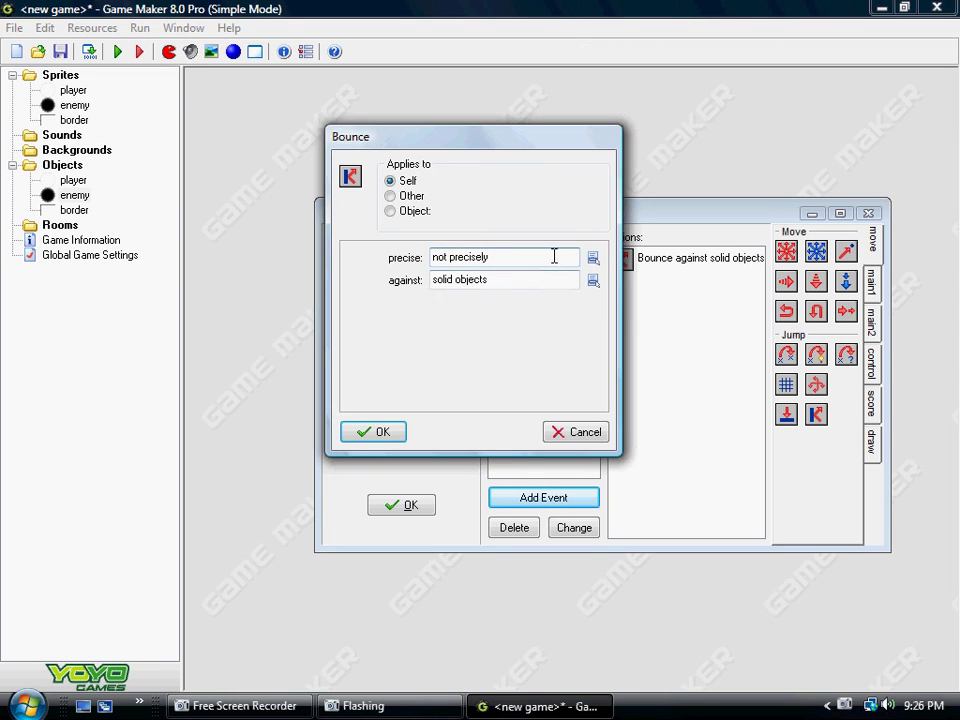
pyautogui.click(593, 258)
pyautogui.click(638, 291)
pyautogui.click(386, 431)
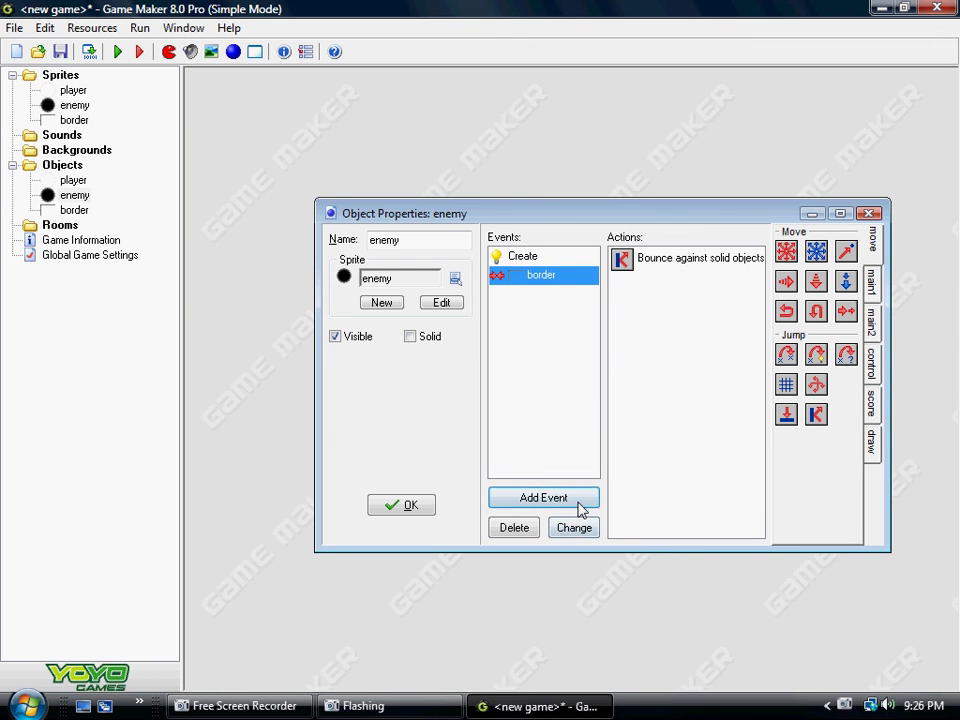
# Step: Add a collision-with-enemy event to the enemy object
pyautogui.click(583, 498)
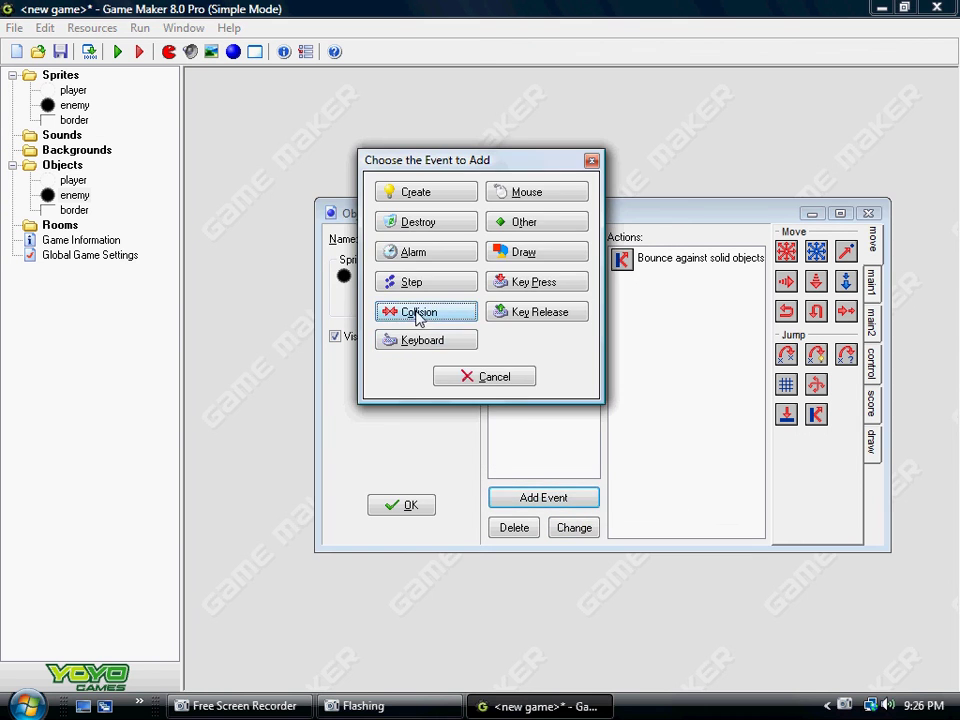
pyautogui.click(420, 312)
pyautogui.click(442, 340)
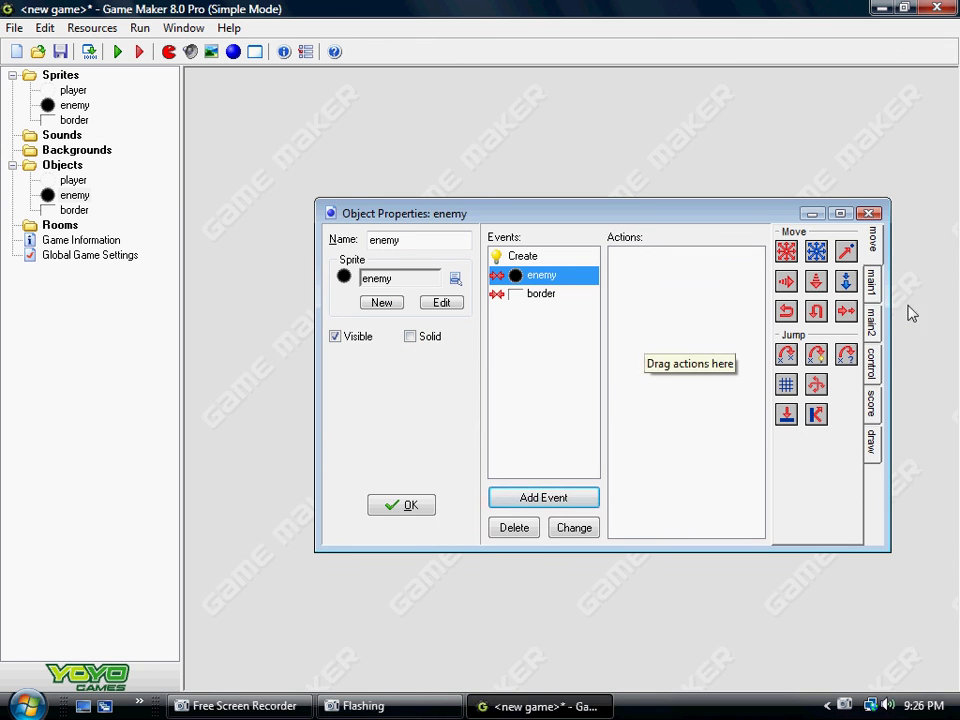
# Step: Add a Bounce action set to precisely, against all objects
pyautogui.moveTo(815, 418); pyautogui.dragTo(678, 362)
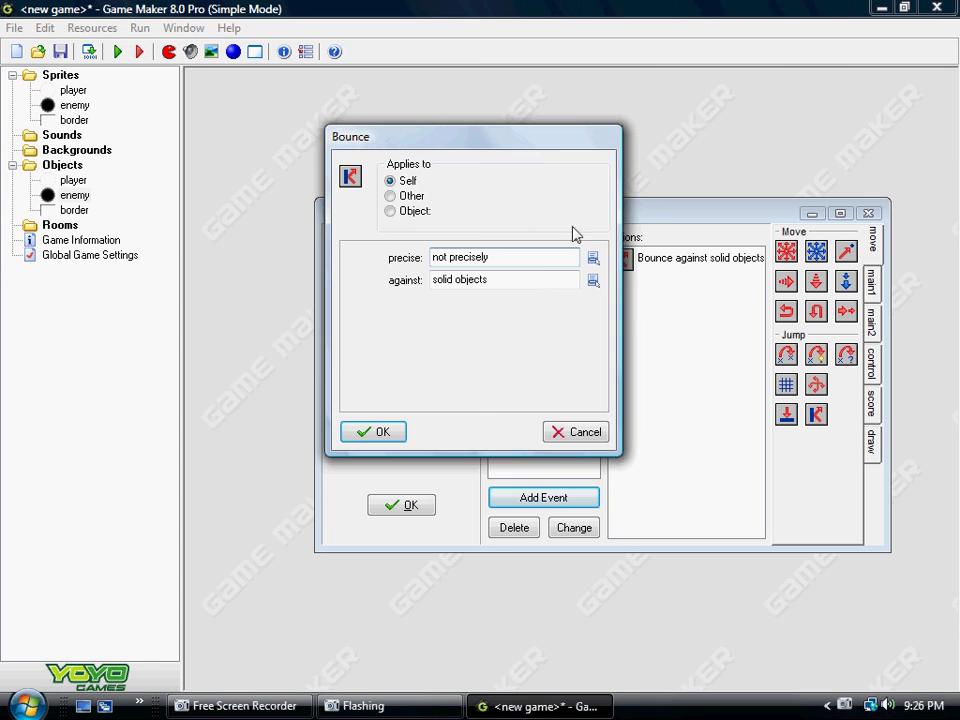
pyautogui.moveTo(555, 138); pyautogui.dragTo(452, 345)
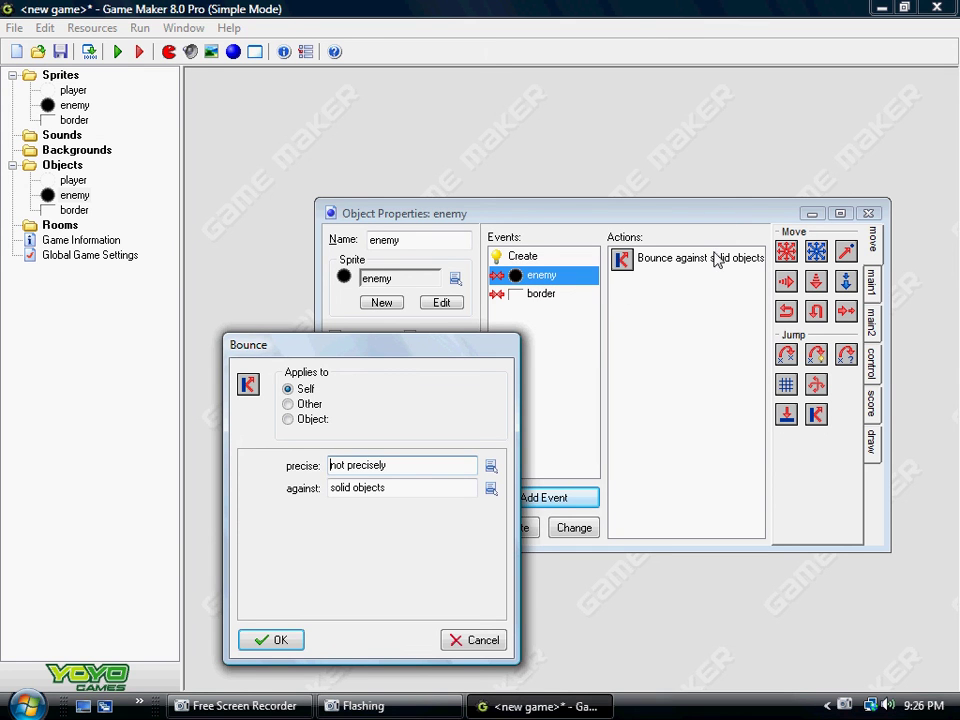
pyautogui.moveTo(432, 348); pyautogui.dragTo(512, 164)
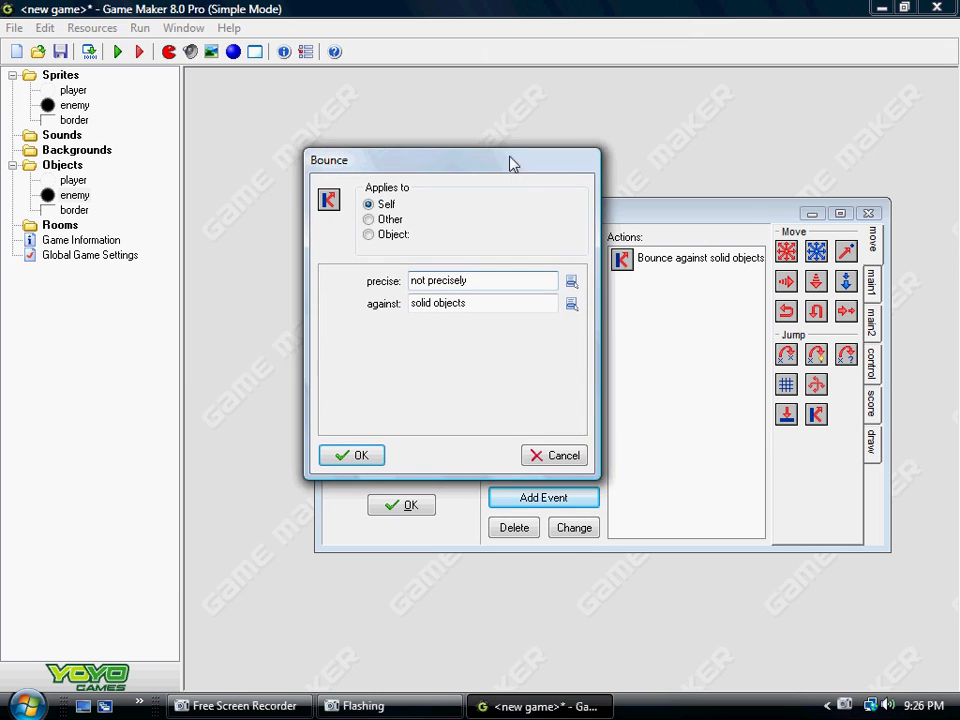
pyautogui.click(571, 281)
pyautogui.click(593, 313)
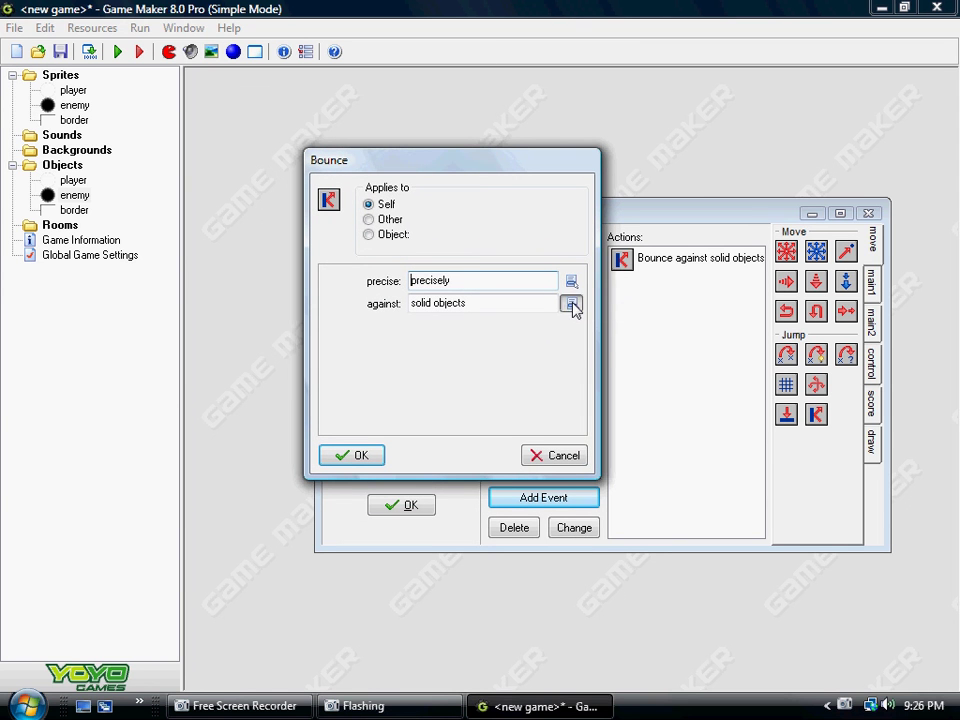
pyautogui.click(571, 304)
pyautogui.click(576, 334)
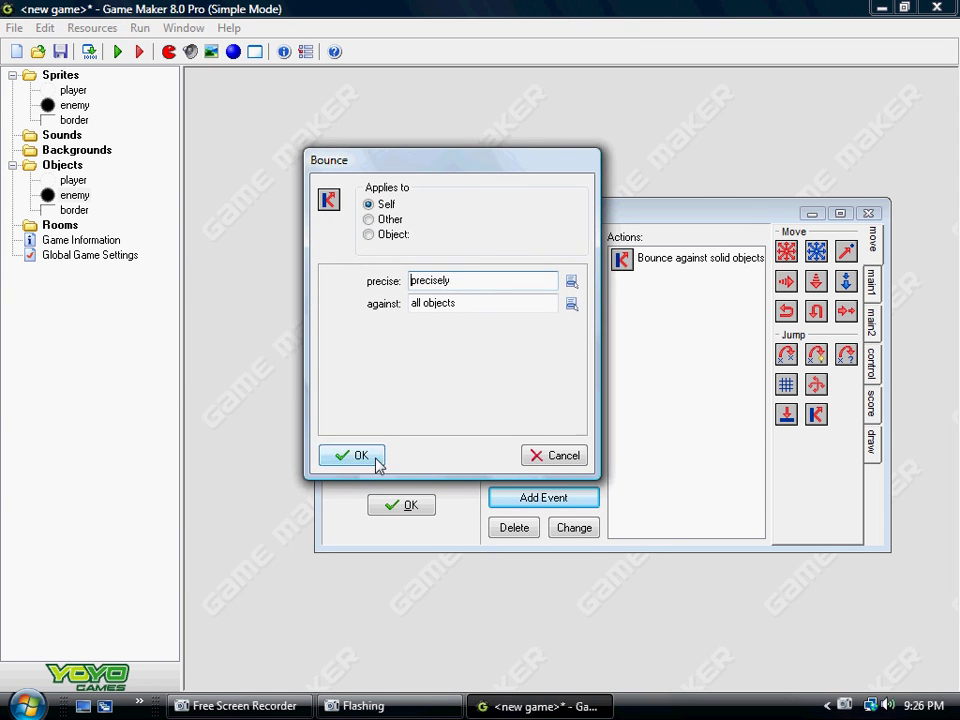
pyautogui.click(360, 456)
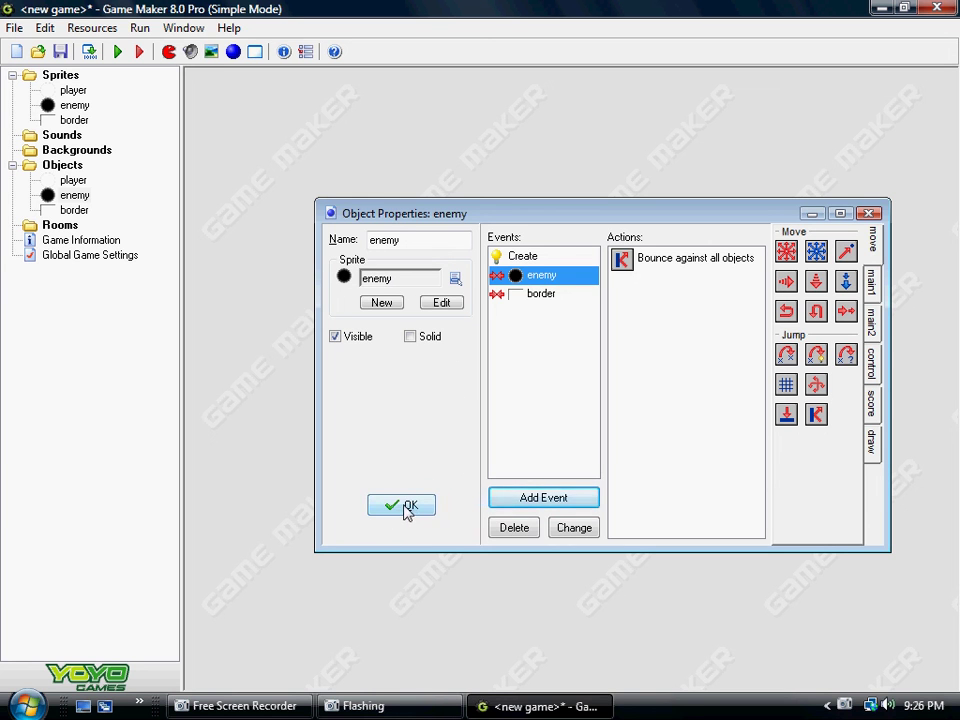
# Step: Review the actions of the enemy's Create, border collision and enemy collision events
pyautogui.click(550, 294)
pyautogui.click(551, 277)
pyautogui.click(553, 258)
pyautogui.click(555, 276)
pyautogui.click(557, 295)
pyautogui.click(500, 275)
pyautogui.click(515, 256)
# Step: Close the enemy object's properties and select the Rooms folder
pyautogui.click(416, 508)
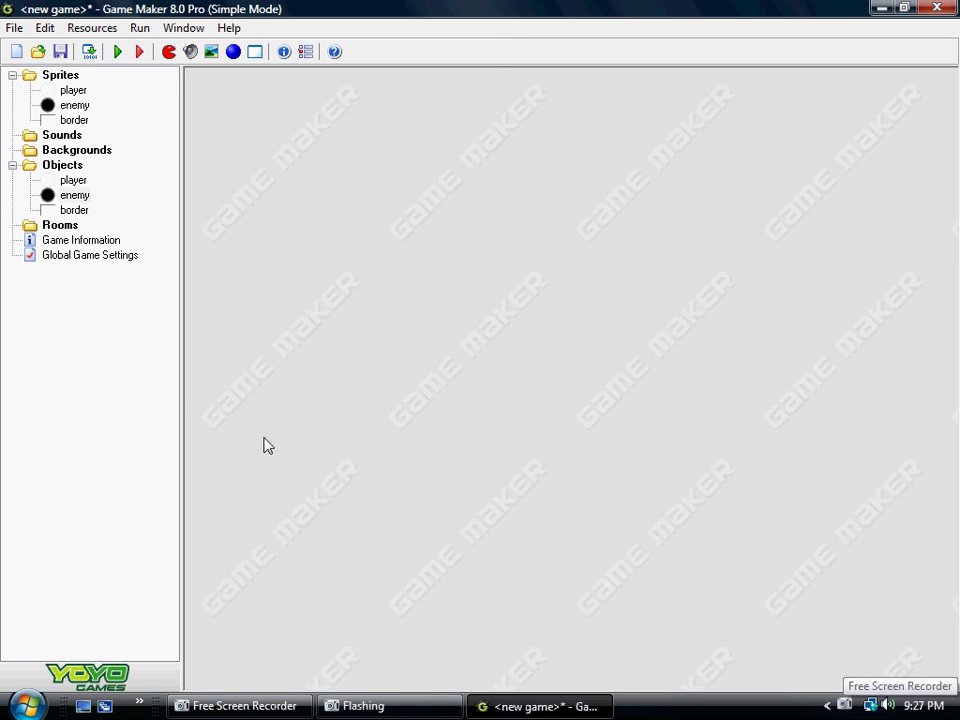
pyautogui.click(55, 228)
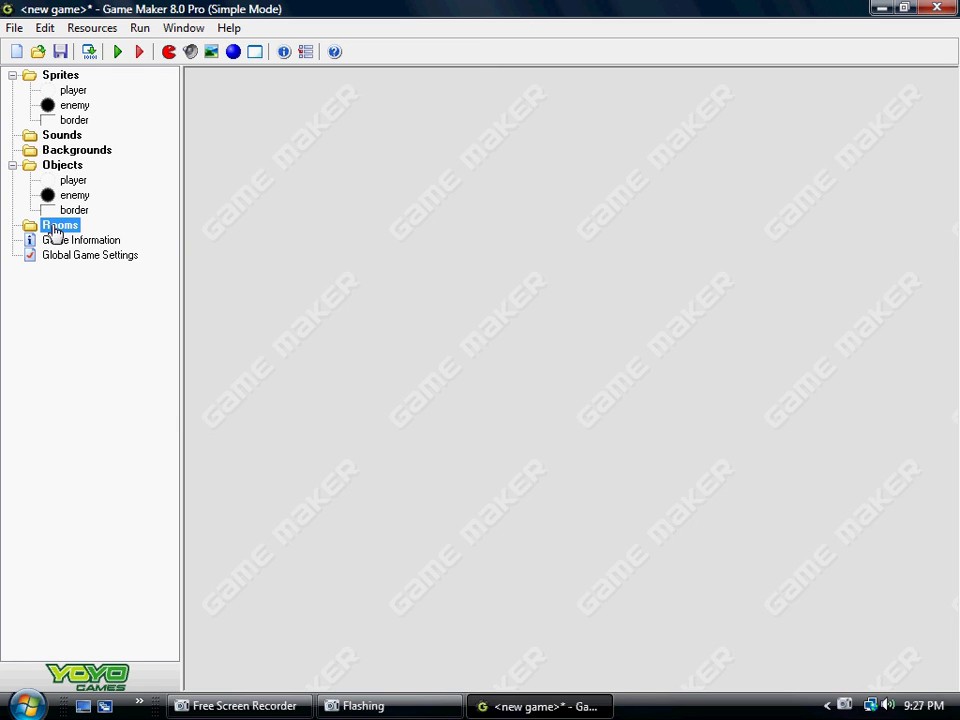
pyautogui.rightClick(842, 704)
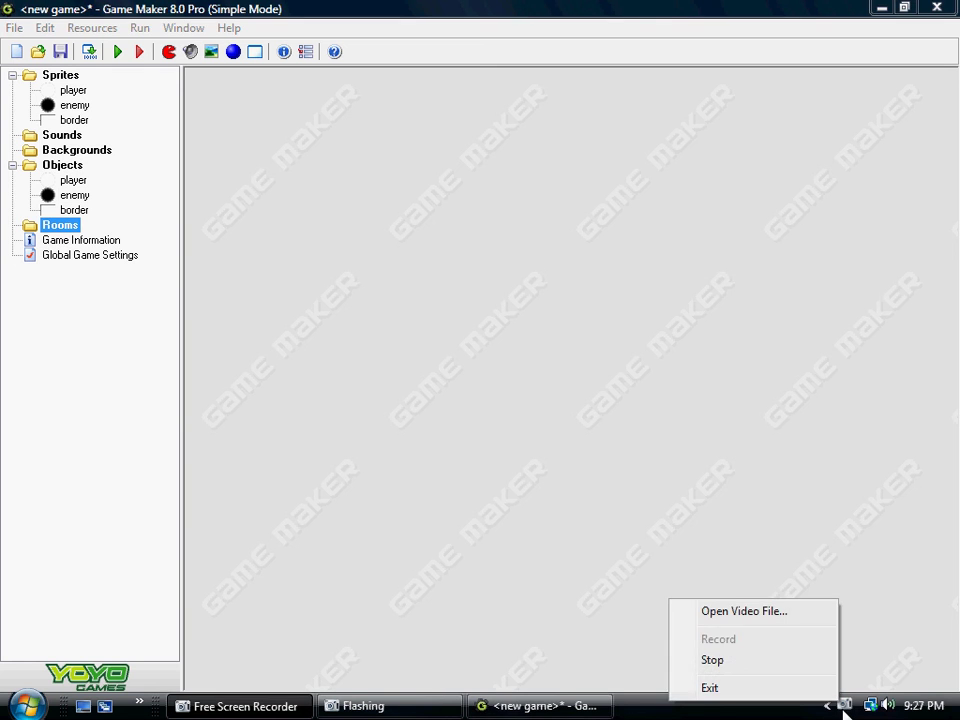